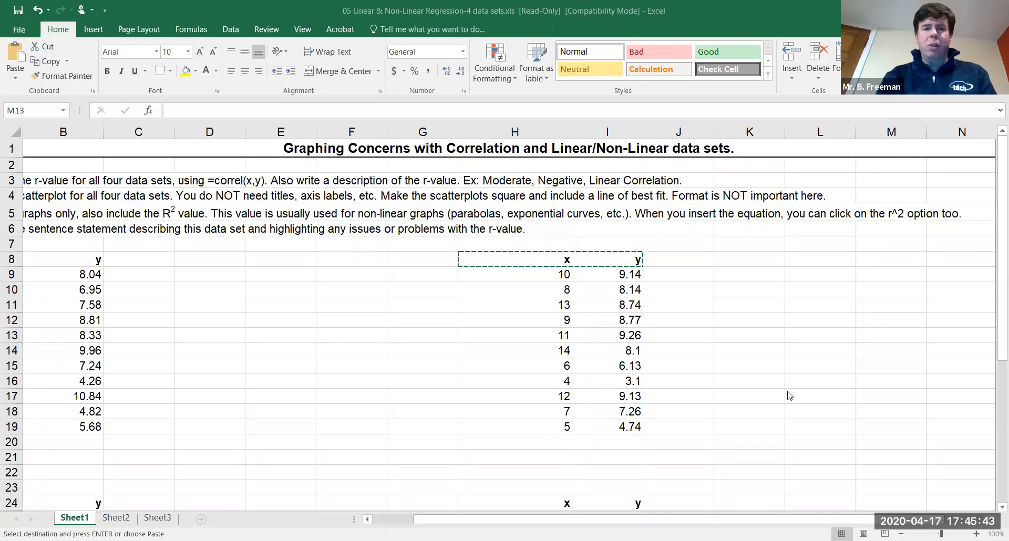
Examine the assignment instructions, the four x/y data sets and the source note on Sheet1
scroll(788, 396, down, 2)
scroll(788, 395, down, 3)
scroll(788, 395, up, 1)
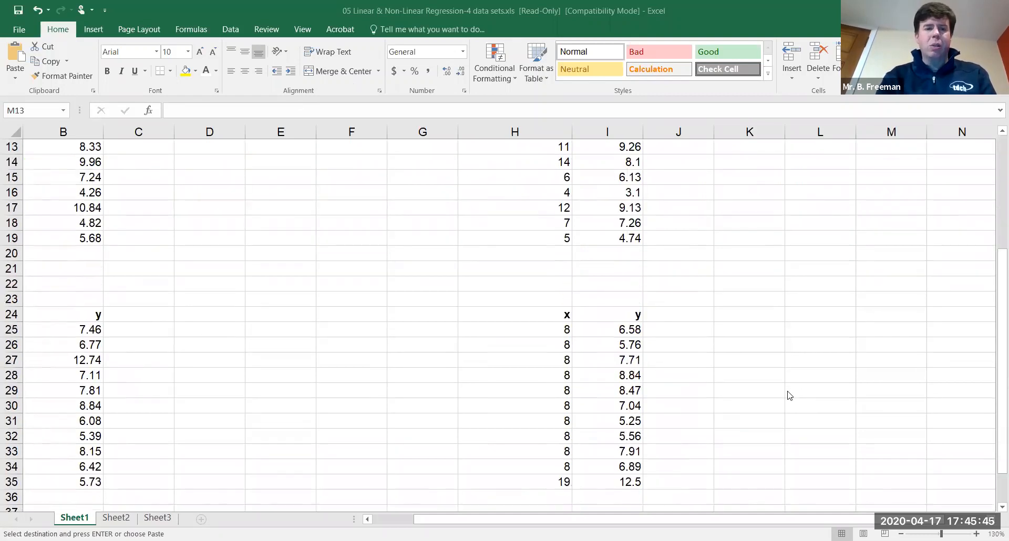
scroll(789, 395, left, 1)
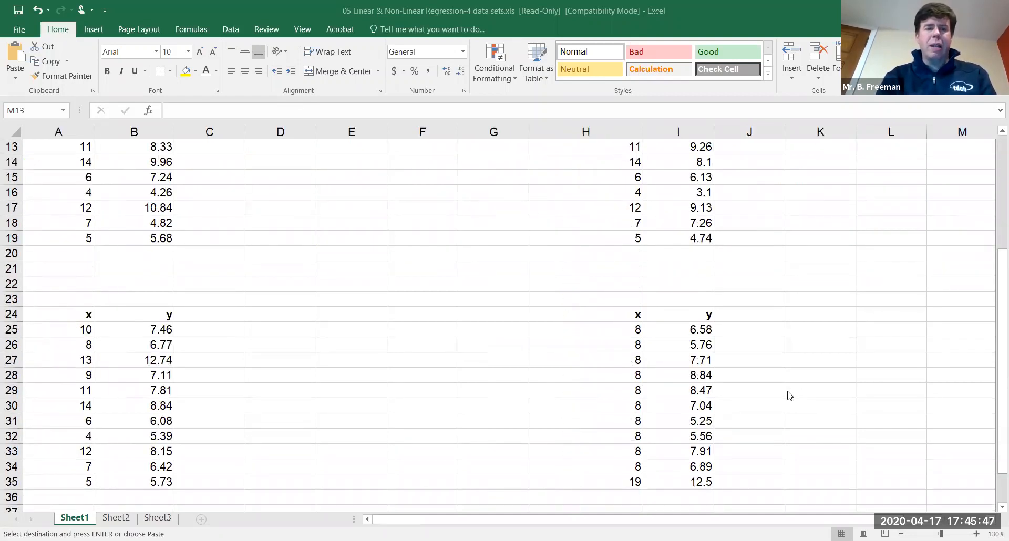
scroll(788, 395, down, 1)
scroll(789, 396, down, 2)
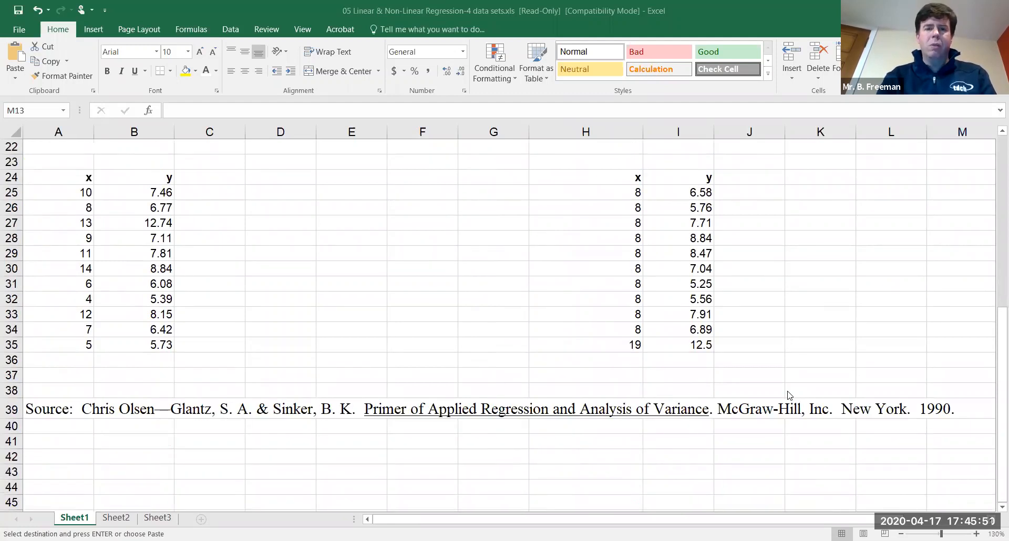
scroll(789, 400, up, 4)
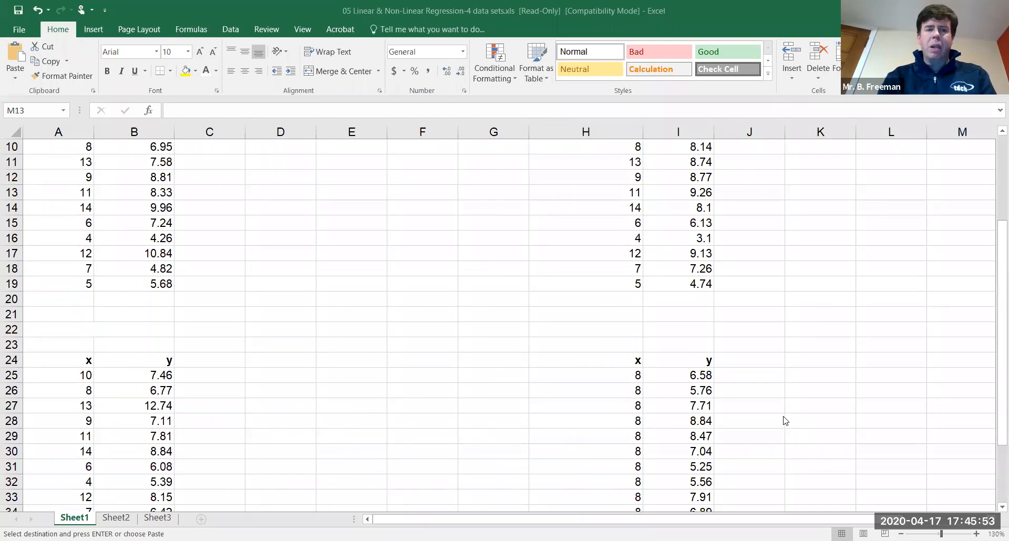
scroll(785, 421, up, 3)
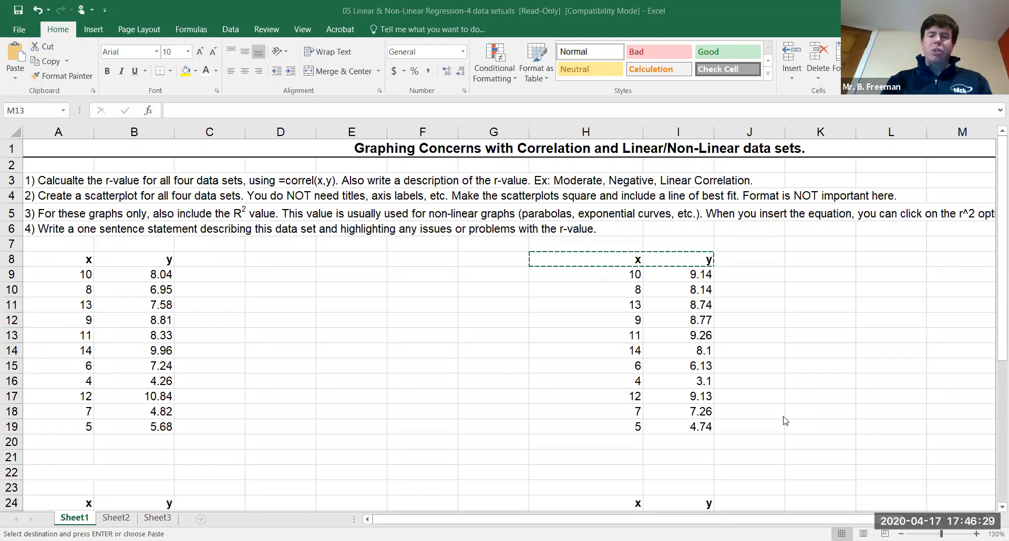
Label cell H21, below the x/y data set in columns H and I, as "Linear Correlation, r ="
scroll(796, 365, right, 4)
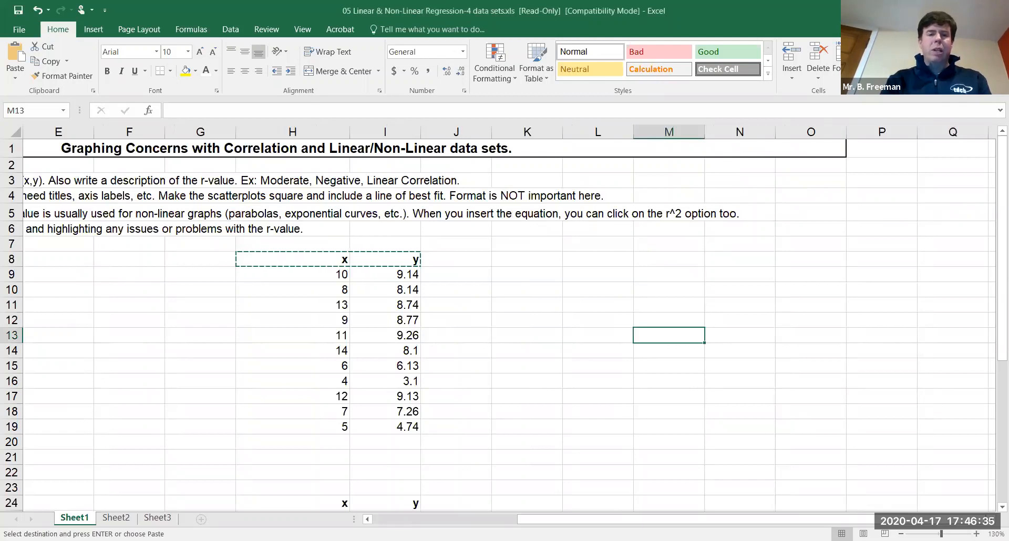
scroll(862, 423, up, 2)
scroll(863, 424, right, 4)
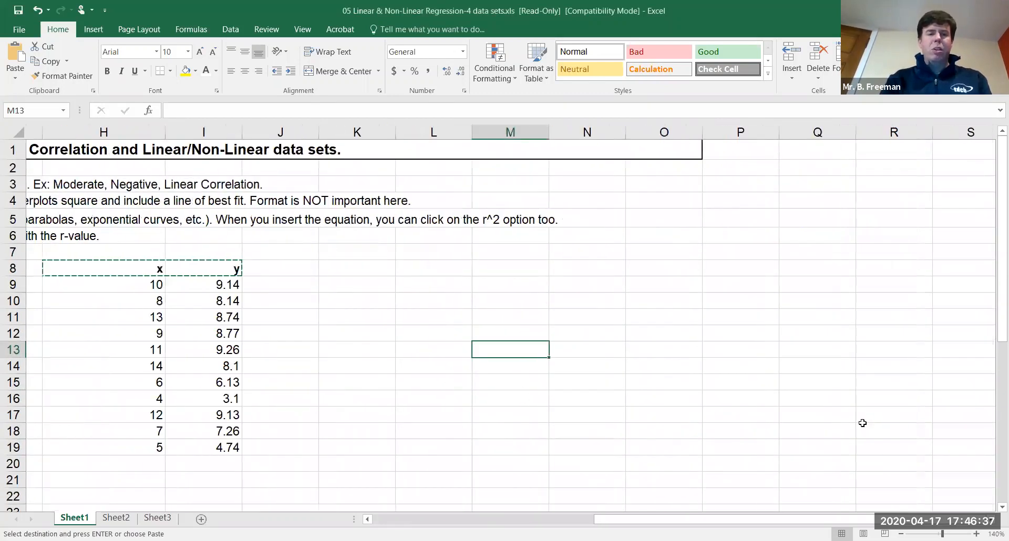
scroll(852, 423, left, 3)
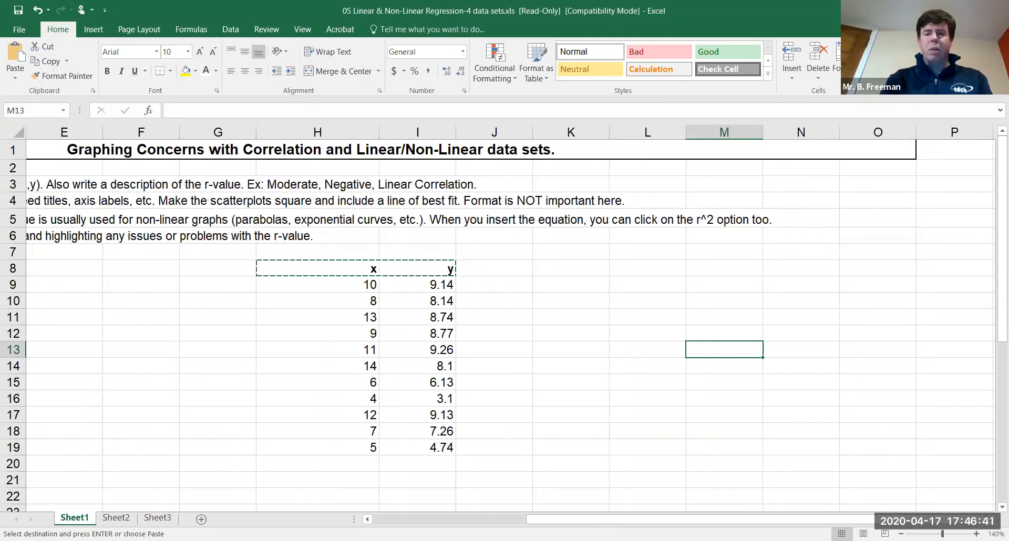
scroll(510, 320, right, 1)
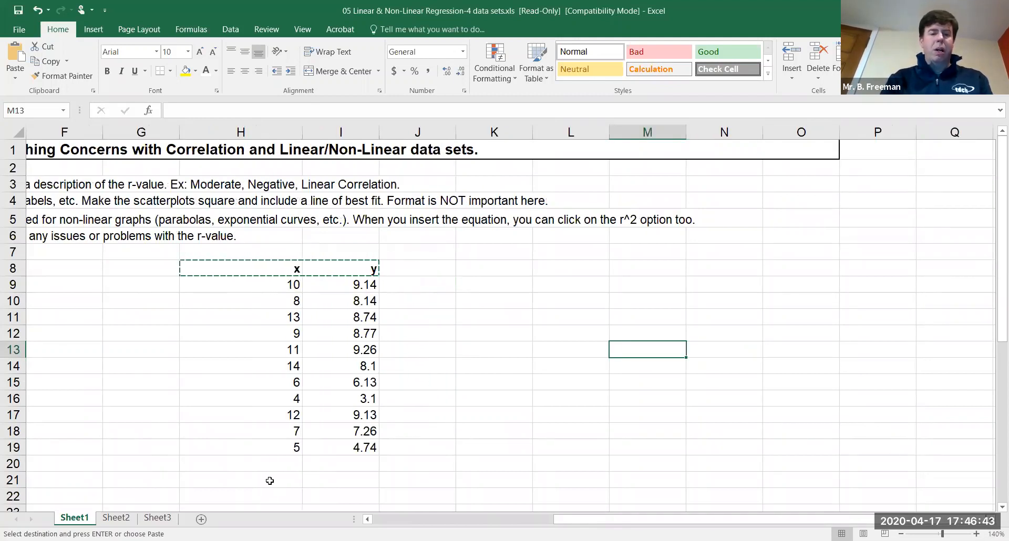
click(241, 478)
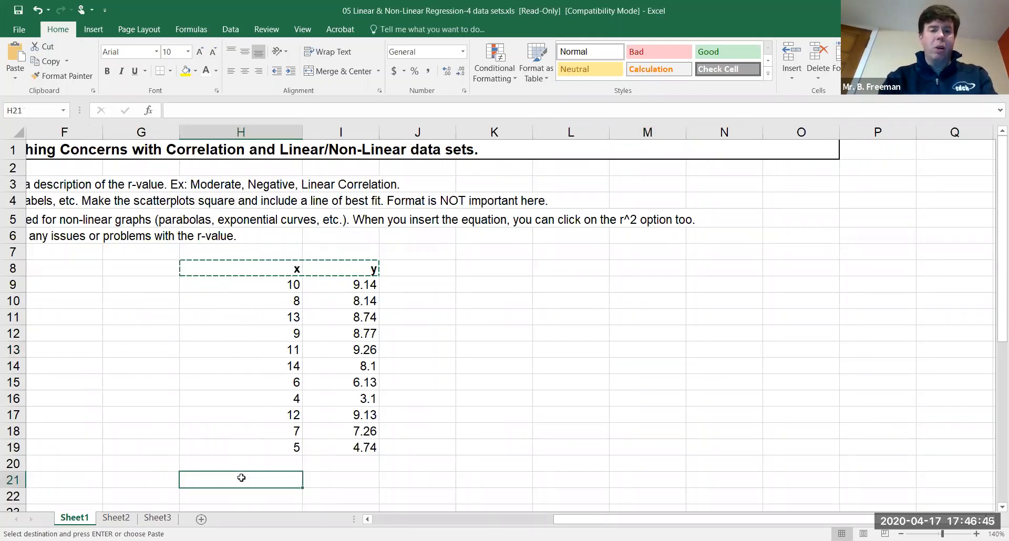
text(Linear)
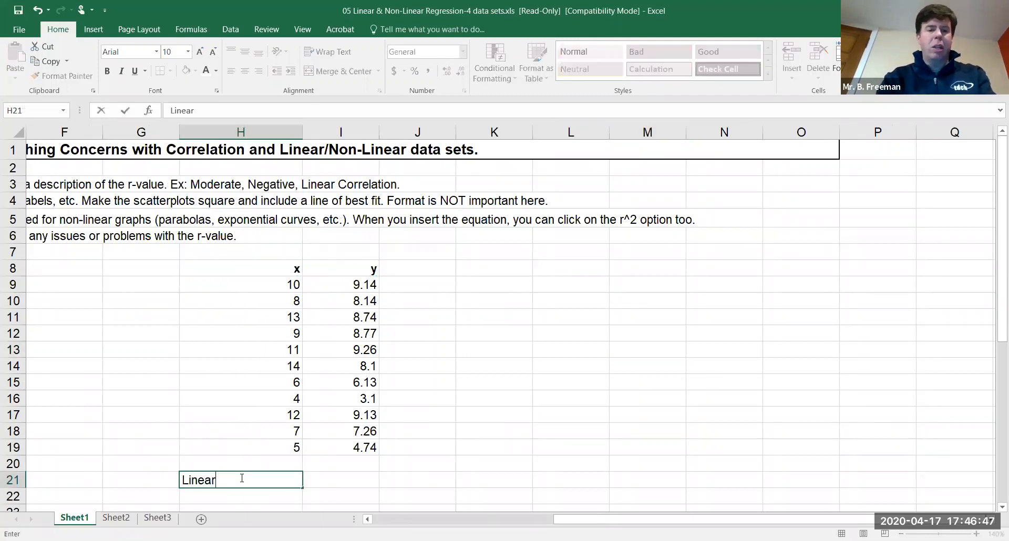
text( Correlation, )
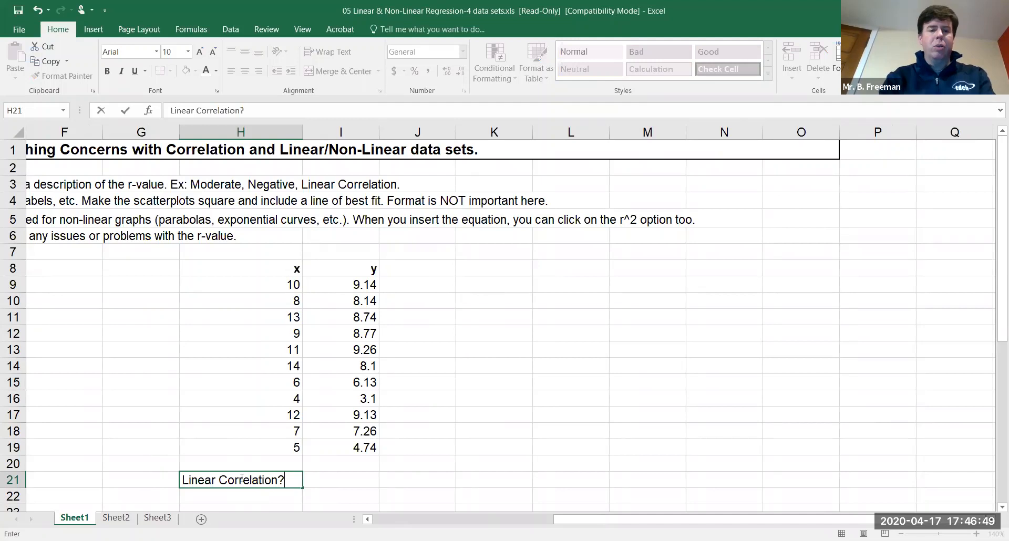
text(r =)
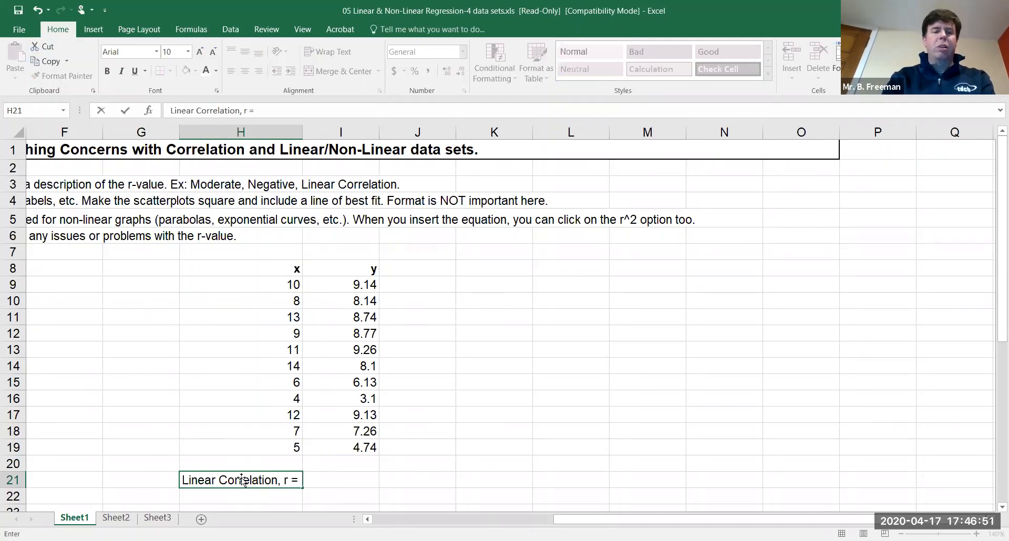
Calculate the correlation coefficient in cell I21 with CORREL, using x values H9:H19 and y values I9:I19
click(351, 476)
text(=)
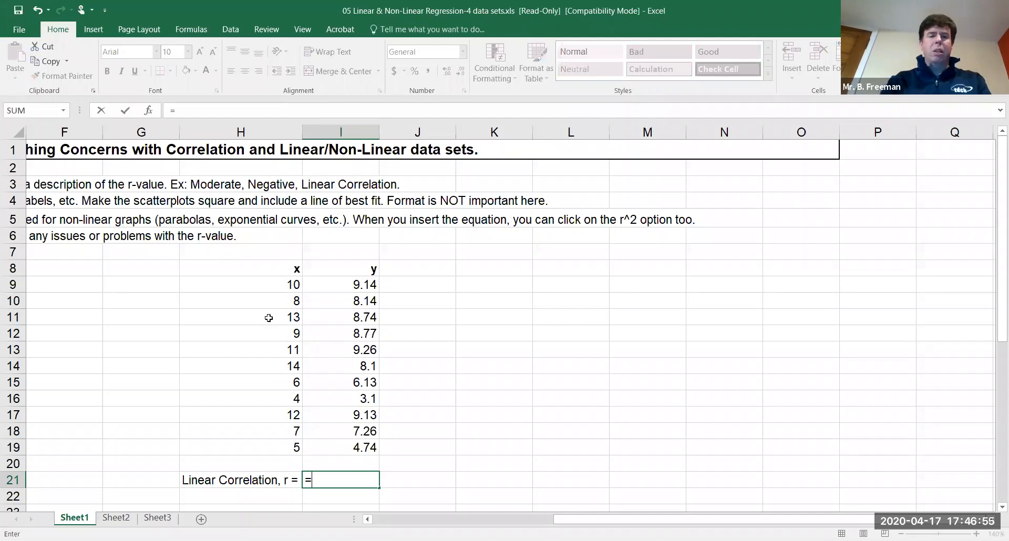
text(correl()
click(269, 288)
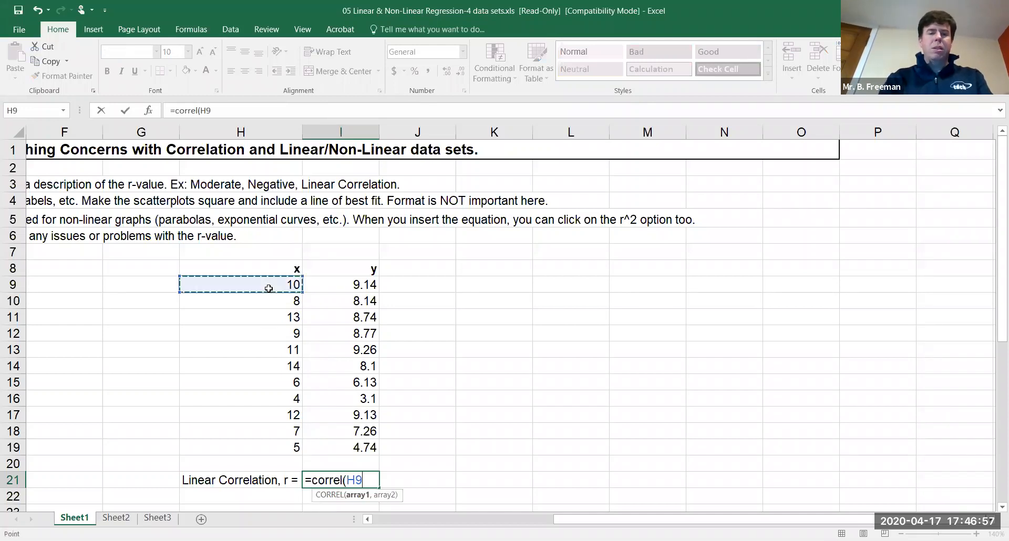
drag(269, 288, 266, 445)
text(,)
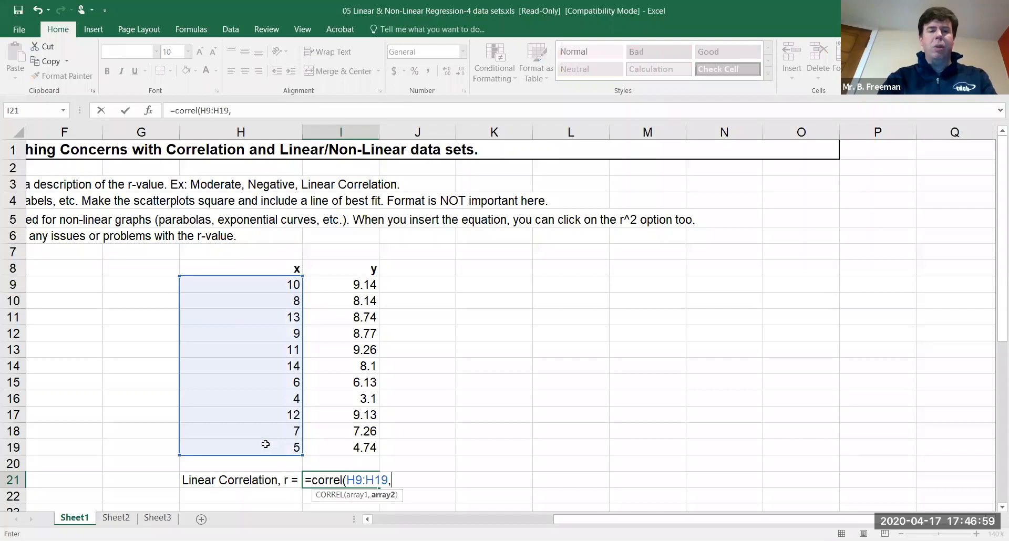
click(340, 288)
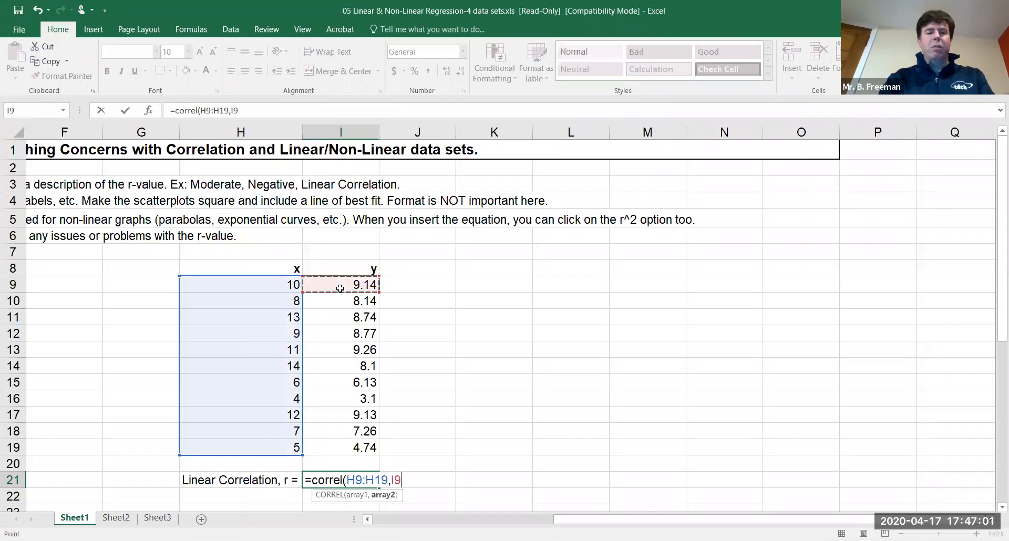
drag(340, 288, 338, 446)
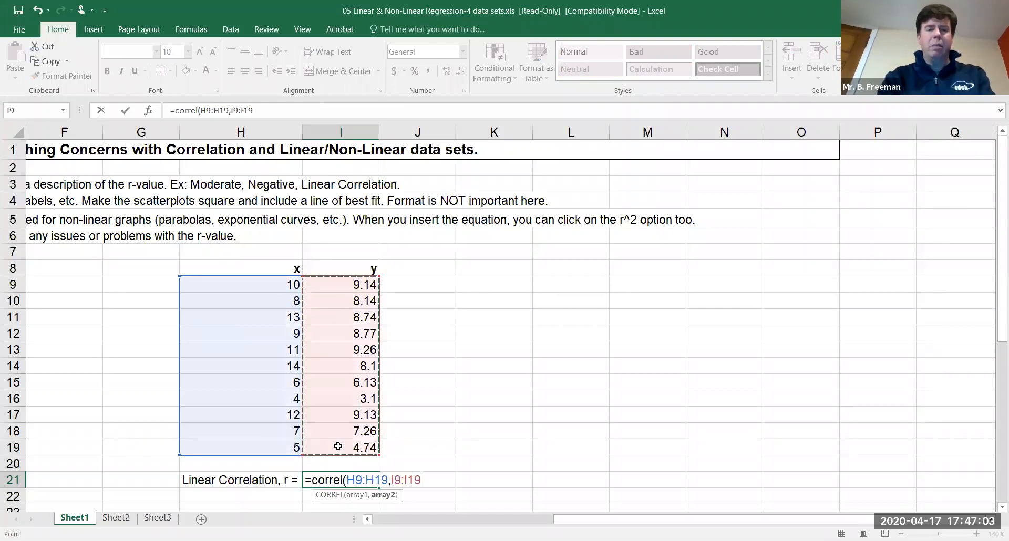
key(Return)
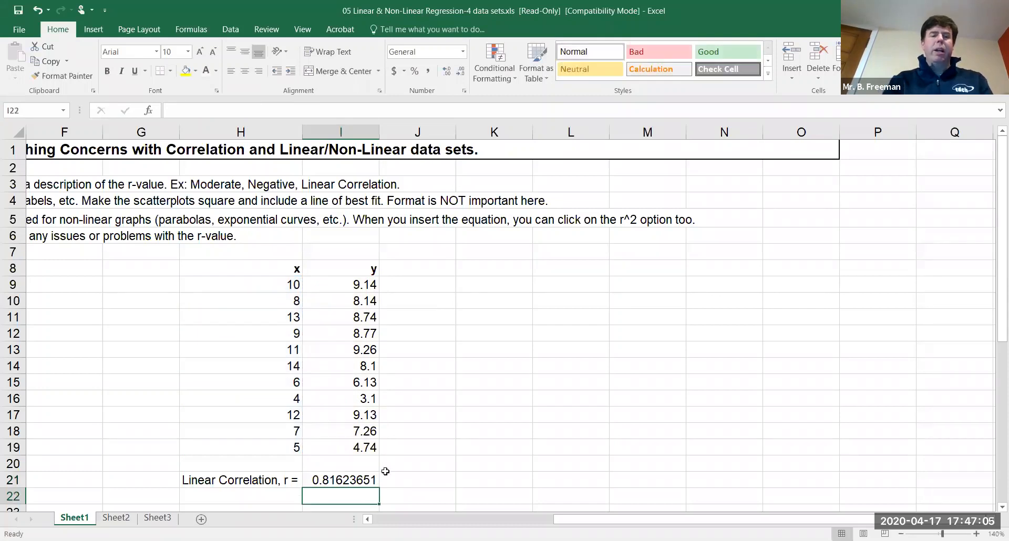
Format the correlation value in cell I21 to two decimal places
click(356, 480)
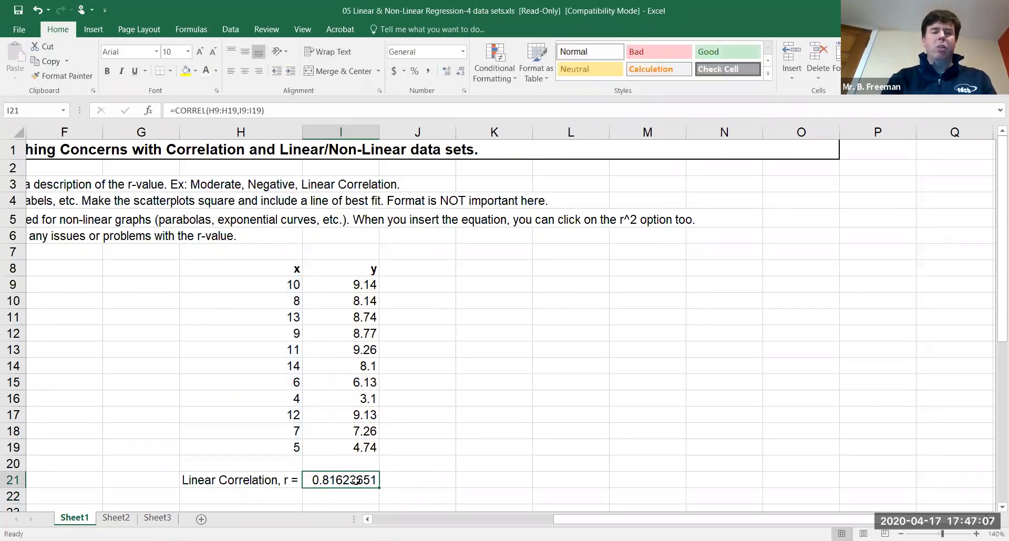
click(461, 75)
click(460, 75)
click(460, 75)
click(461, 75)
click(460, 75)
click(461, 75)
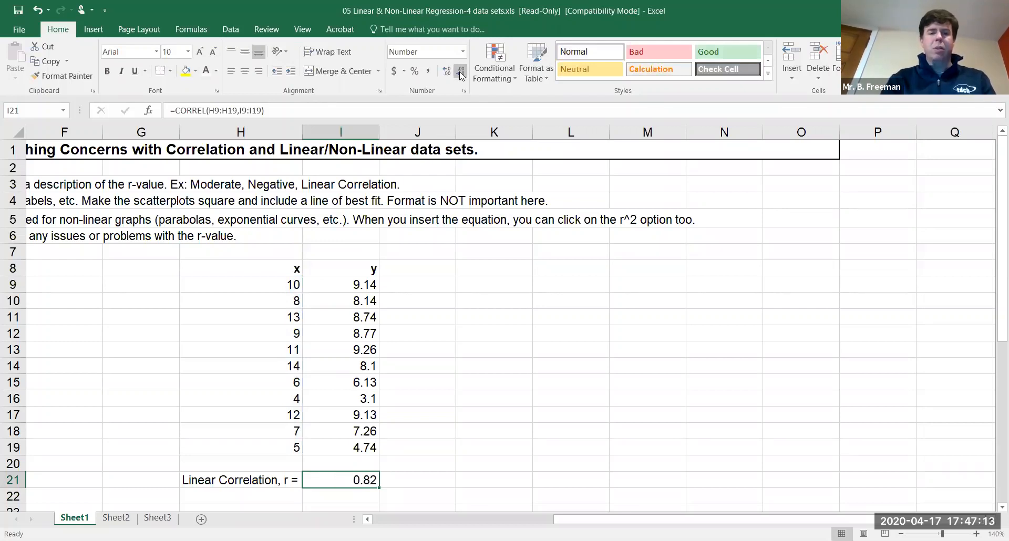
click(548, 385)
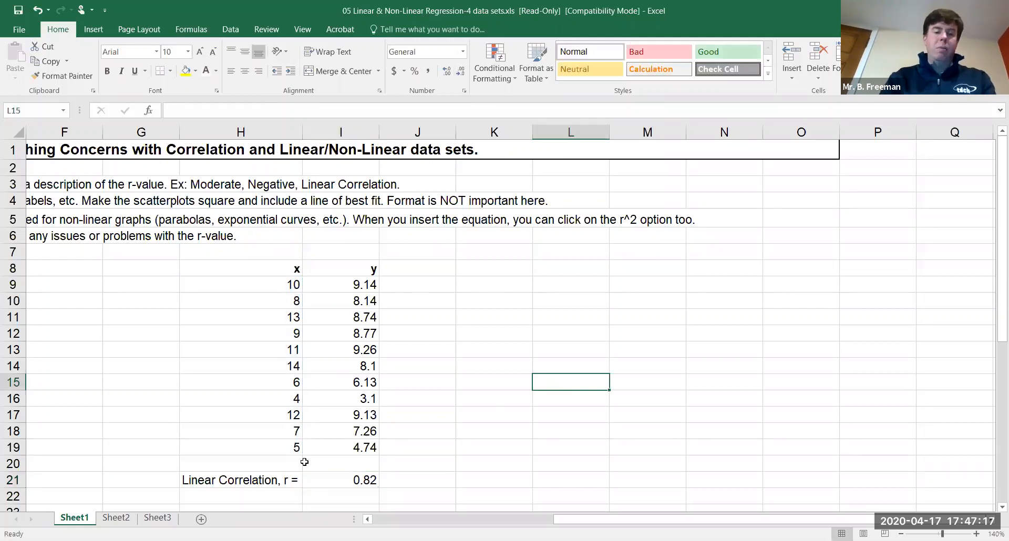
Enter the description "Strong Positive Linear Correlation" in cell H22
click(249, 501)
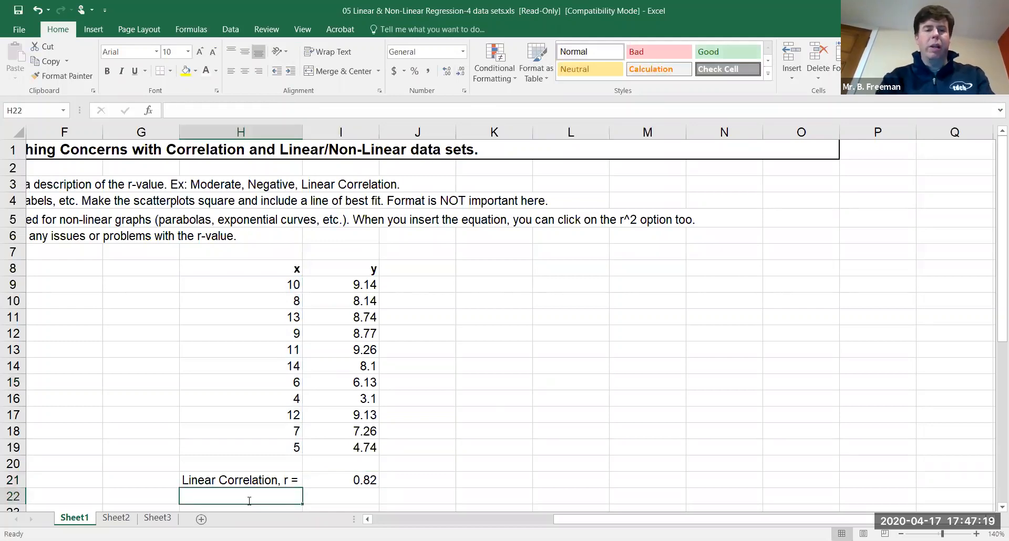
text(Strong Linear)
key(BackSpace)
key(BackSpace)
key(BackSpace)
key(BackSpace)
key(BackSpace)
key(BackSpace)
key(BackSpace)
text(Po)
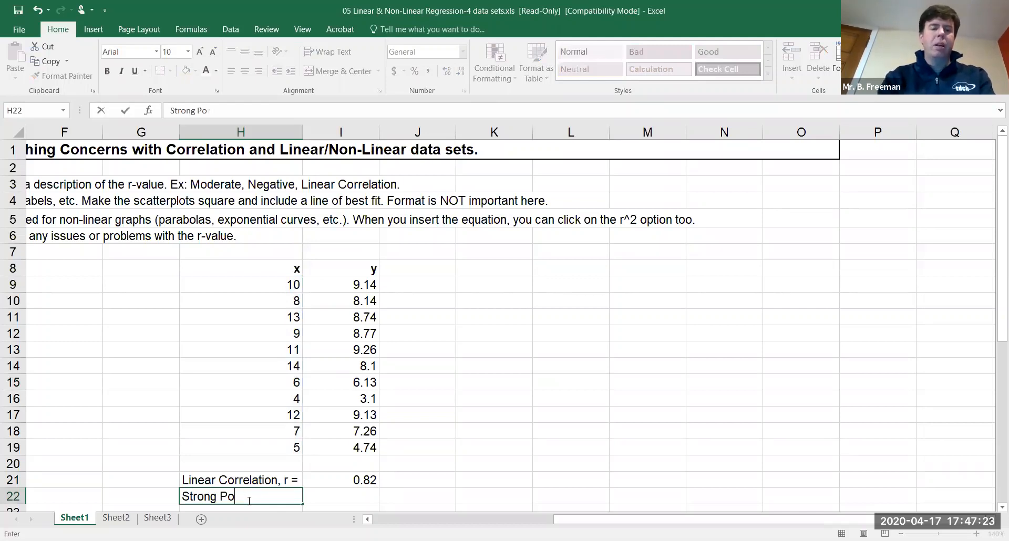
text(sitive Linear Correlation)
click(521, 364)
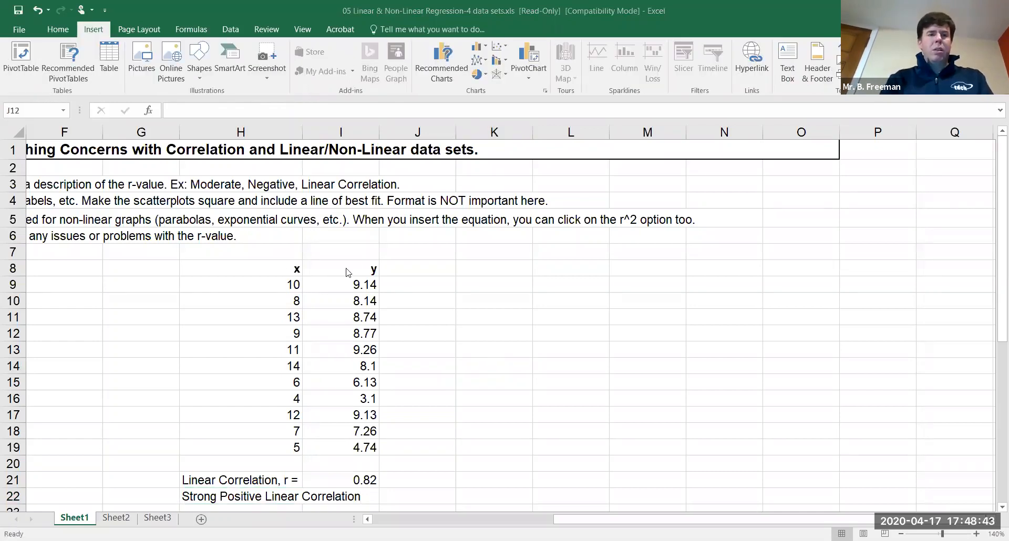
Insert the recommended Scatter chart for the data in H8:I19, including the x and y headers
click(289, 271)
drag(272, 271, 347, 445)
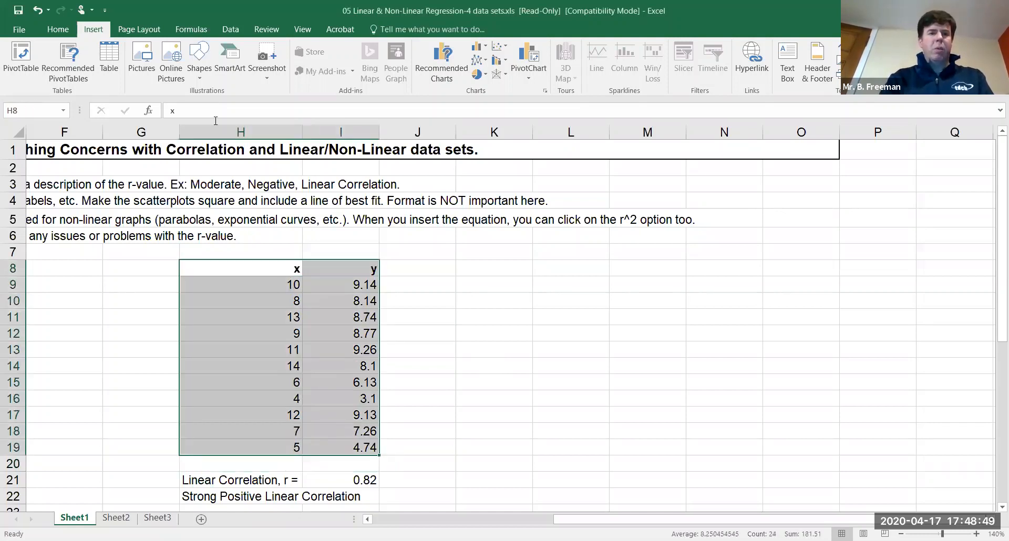
click(429, 69)
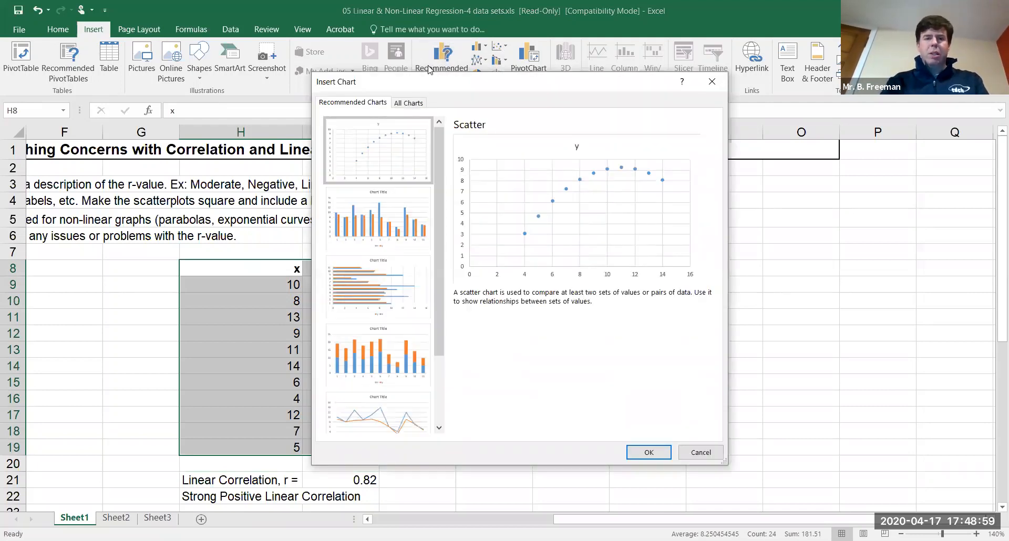
scroll(364, 405, down, 2)
scroll(364, 404, up, 3)
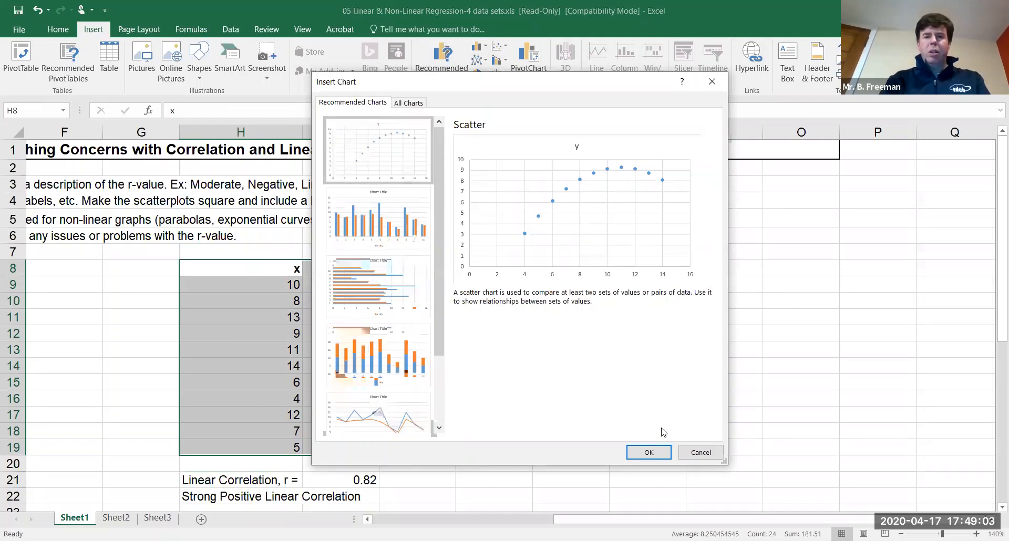
click(648, 453)
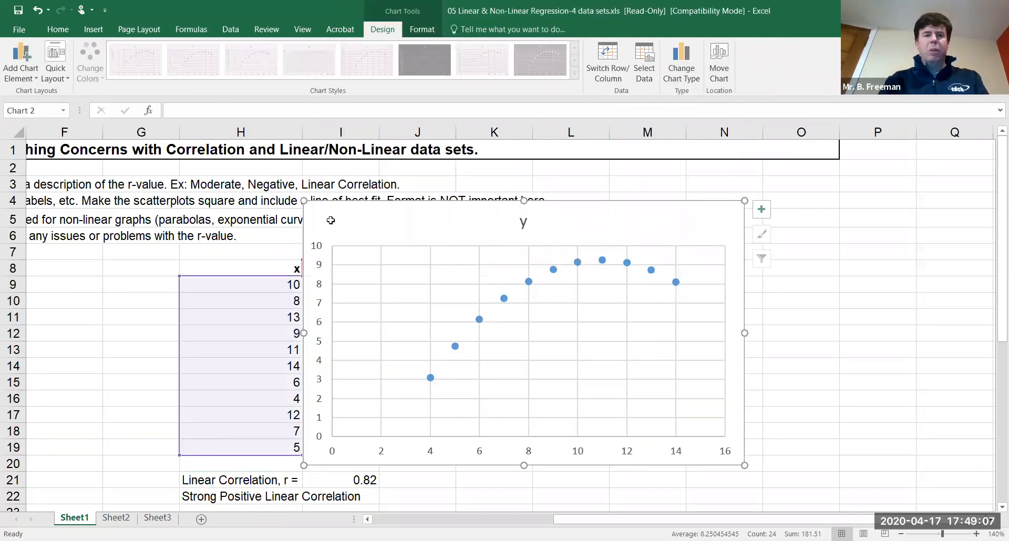
Shrink the scatter chart to a roughly square shape and delete its title
drag(303, 200, 486, 249)
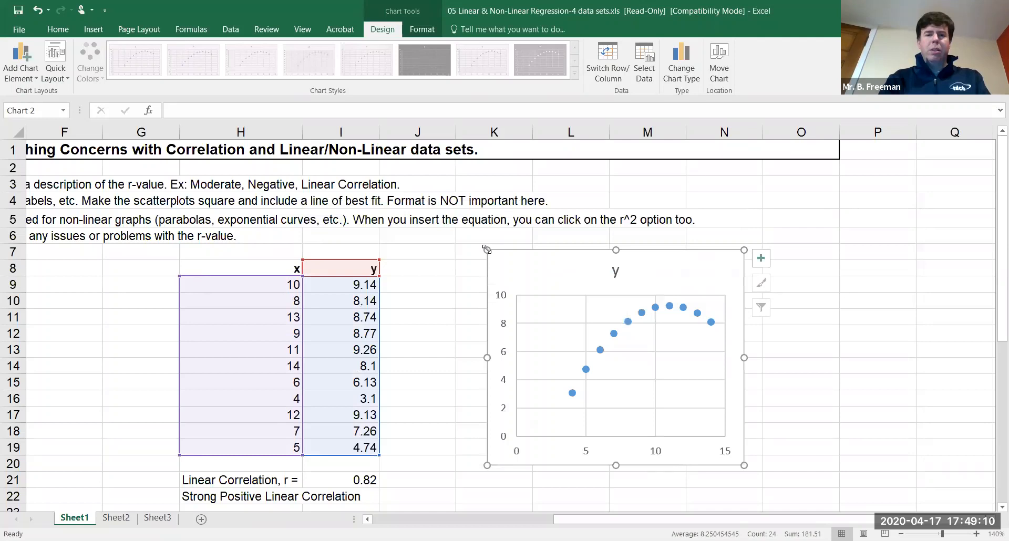
click(616, 270)
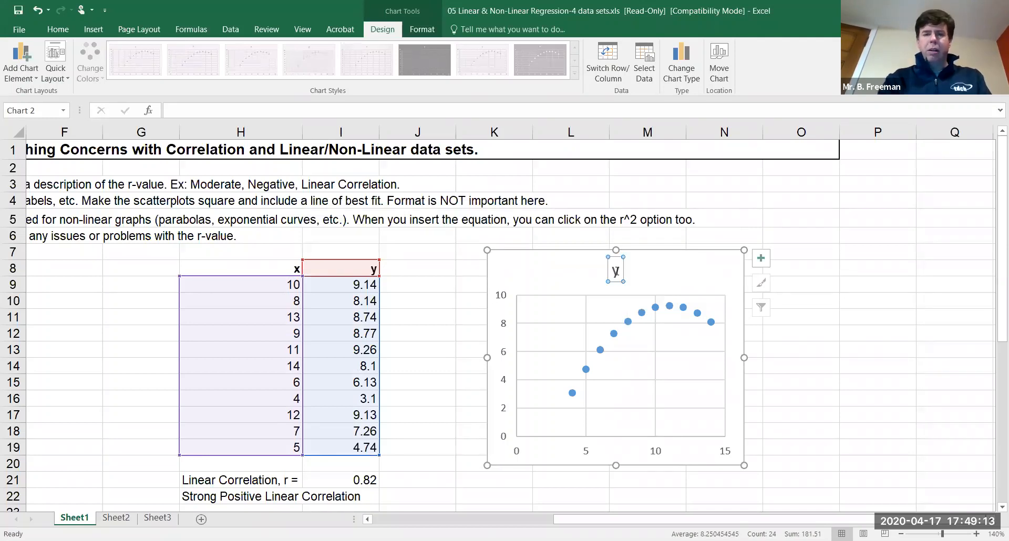
key(Delete)
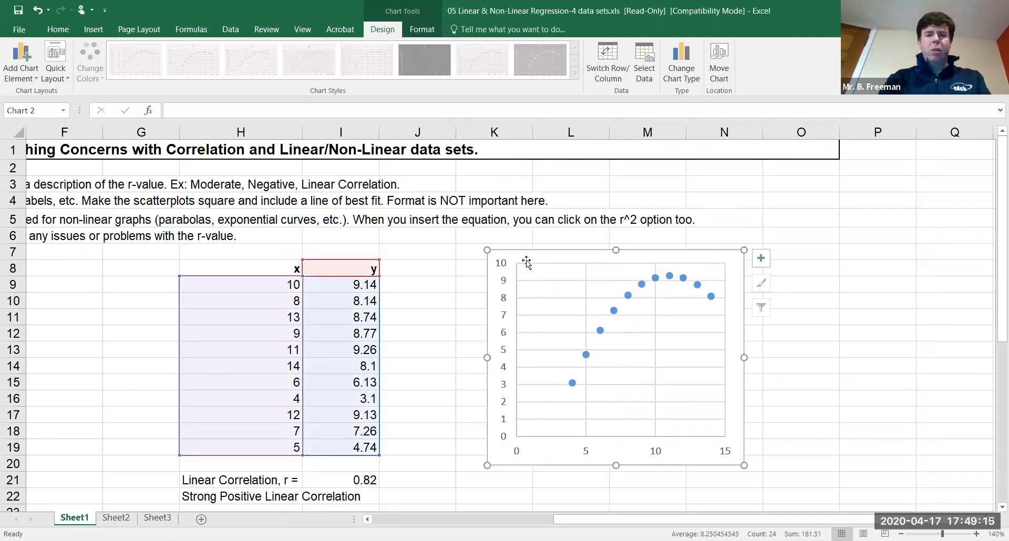
Move the scatter chart closer to its data set, so that it spans about columns J to M
drag(527, 261, 472, 261)
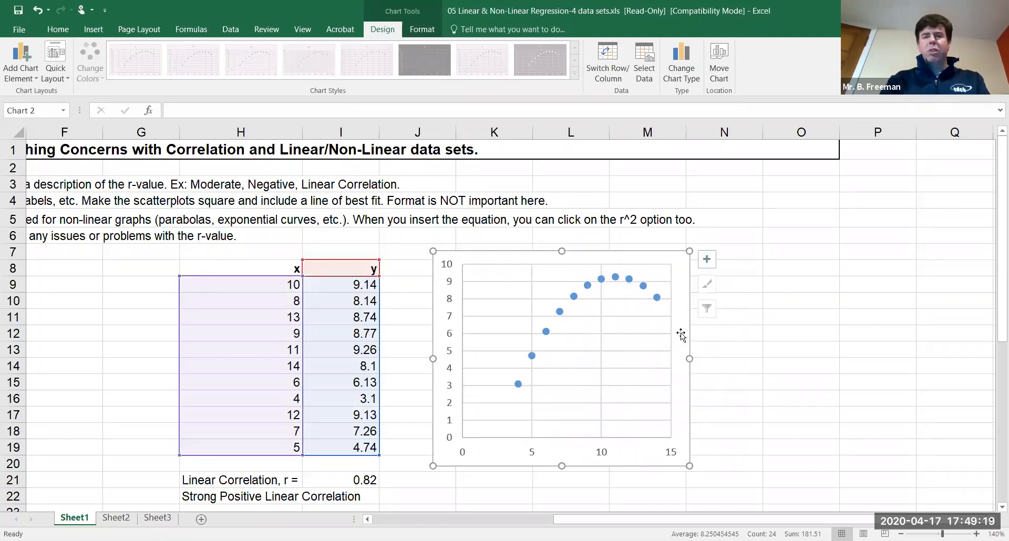
click(783, 372)
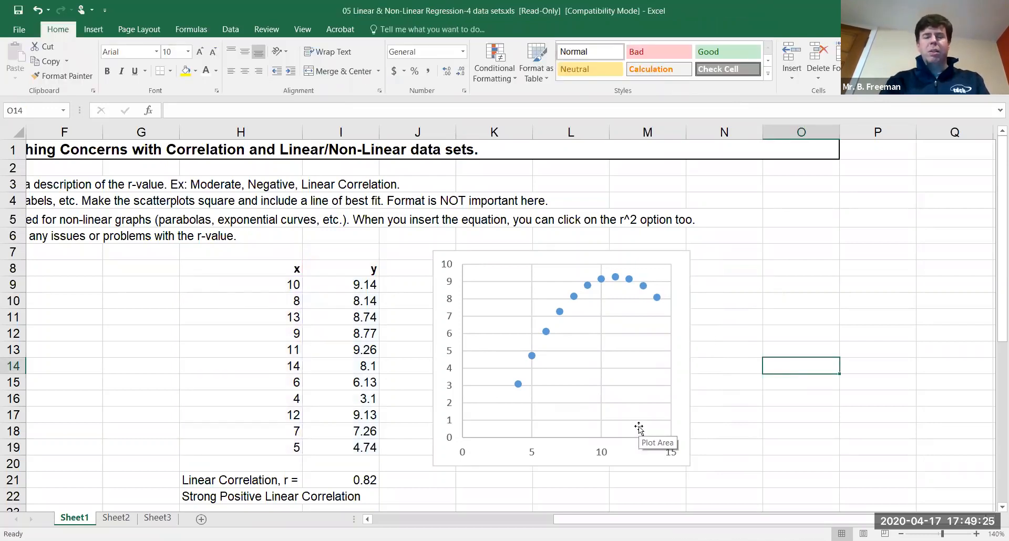
click(572, 390)
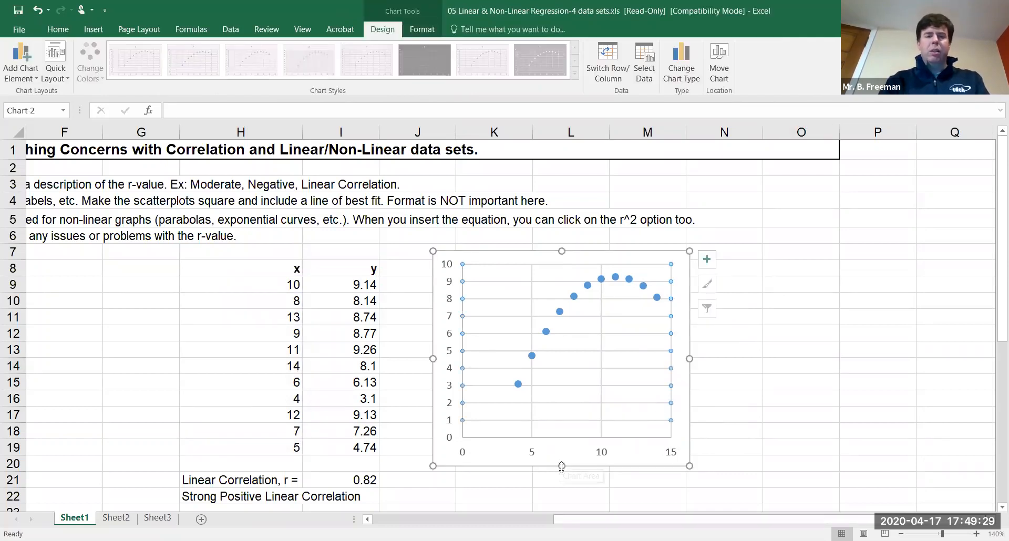
Flatten the scatter chart, and stretch it back to a roughly square shape ending just below its data set
drag(562, 466, 560, 346)
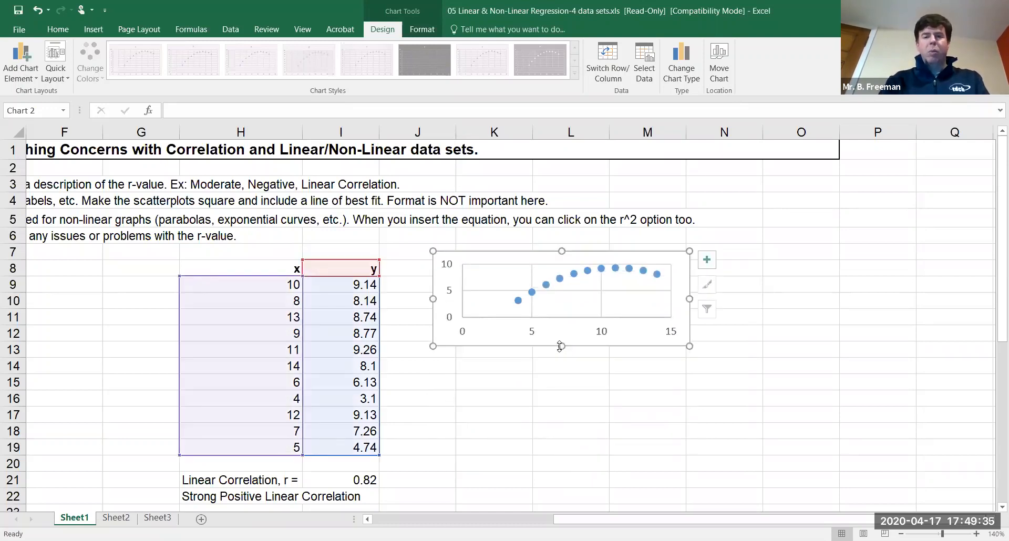
drag(562, 346, 560, 470)
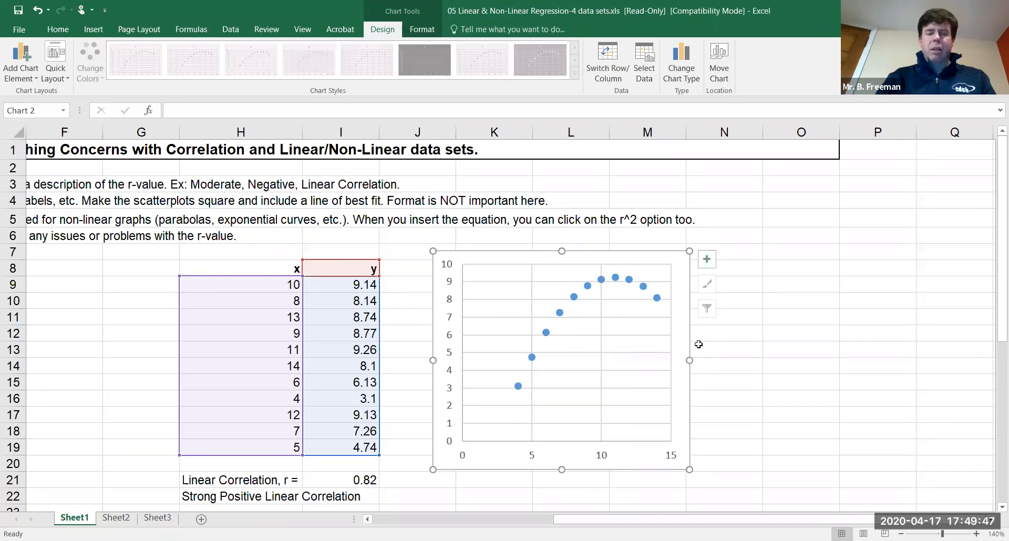
click(826, 310)
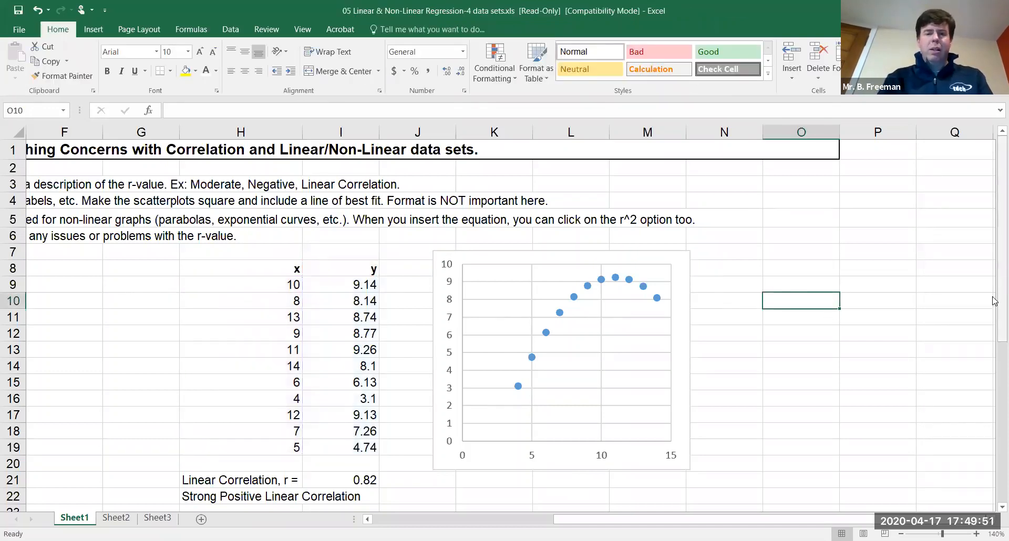
Add a linear trendline to the scatter chart and open its detailed formatting options
drag(995, 301, 995, 329)
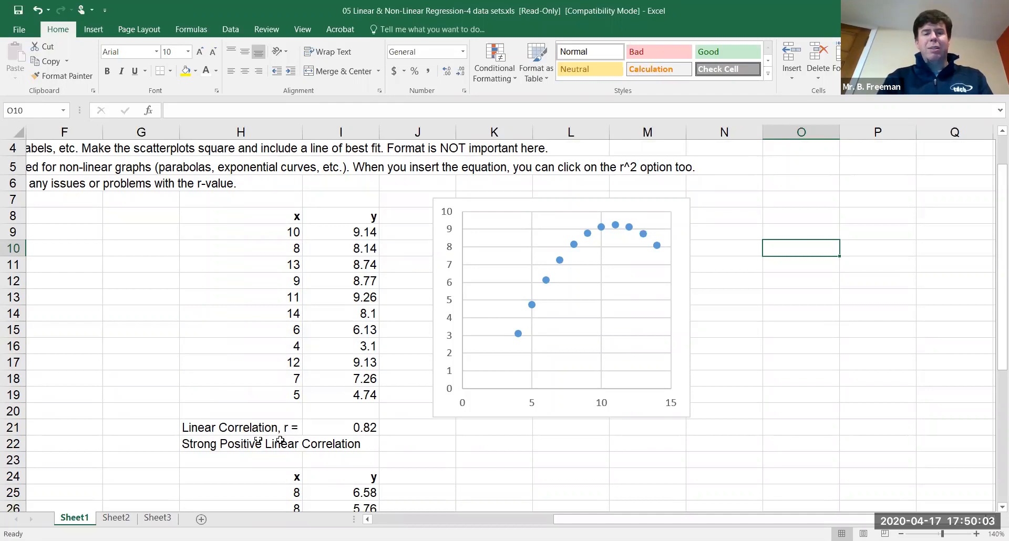
click(679, 211)
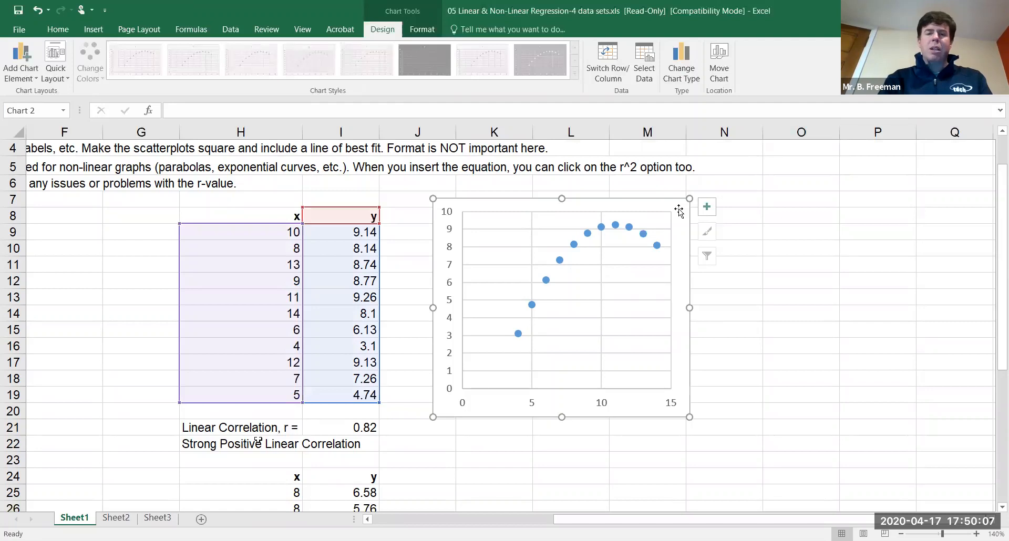
click(708, 210)
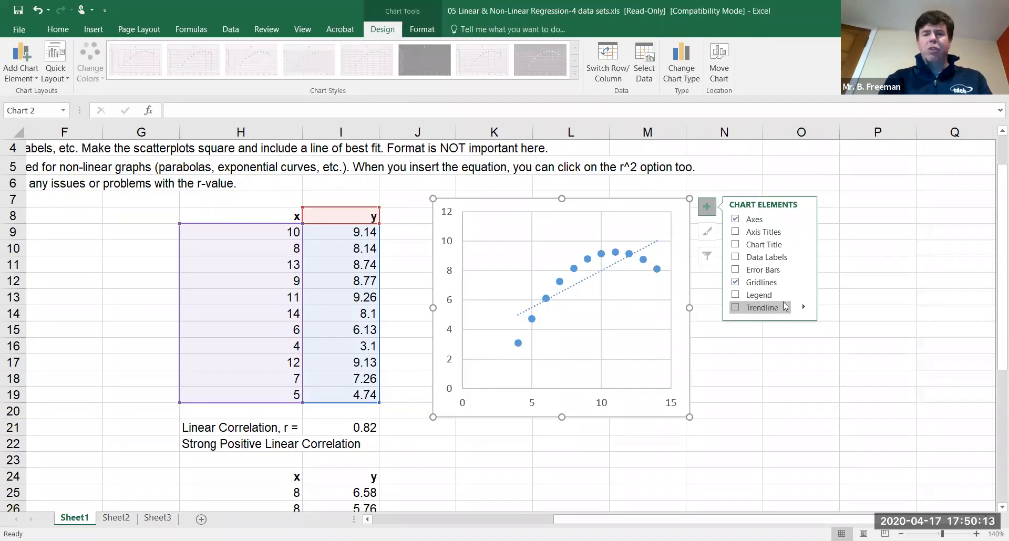
click(804, 307)
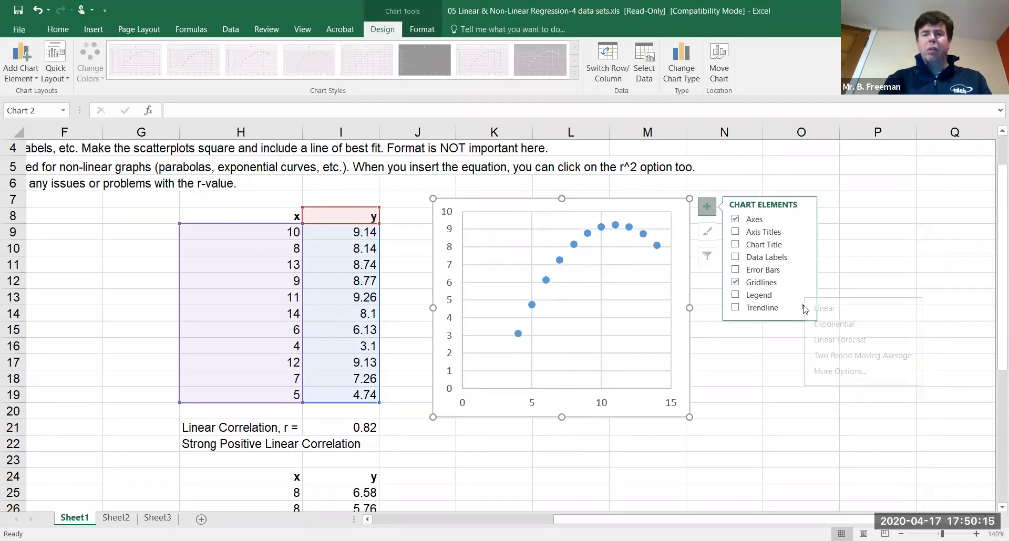
click(850, 371)
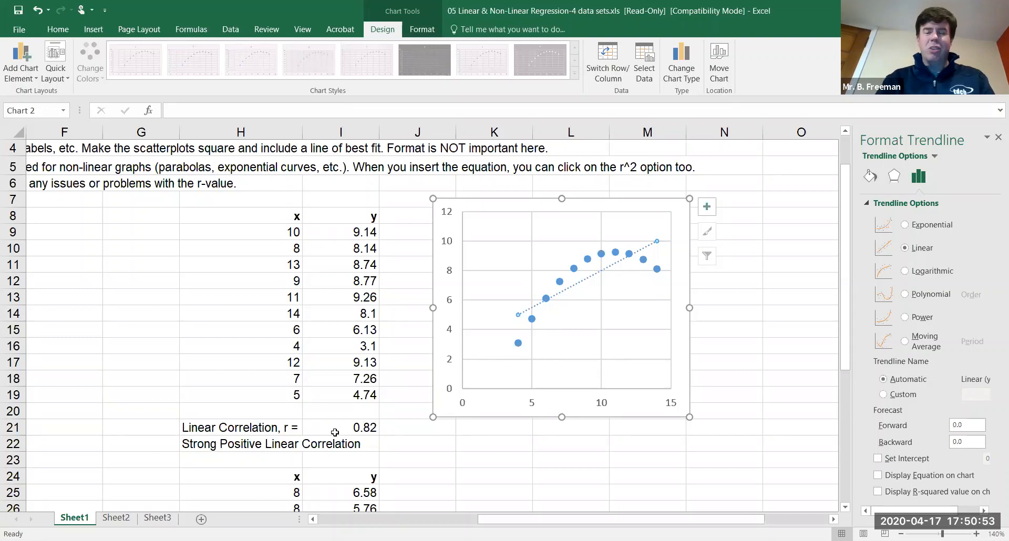
Compare the Exponential, Linear and Logarithmic fits on the data points, and set the trendline type to Polynomial
click(927, 230)
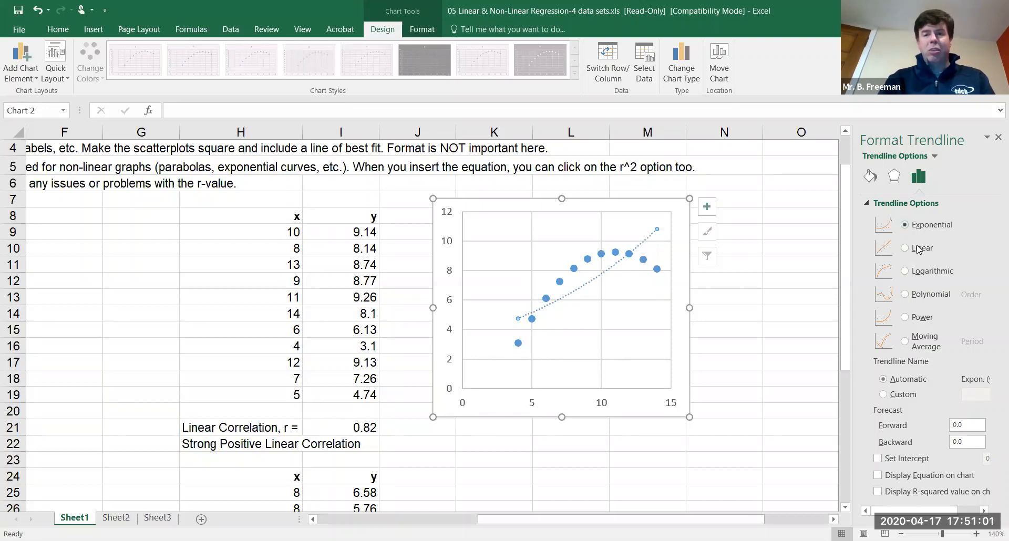
click(918, 249)
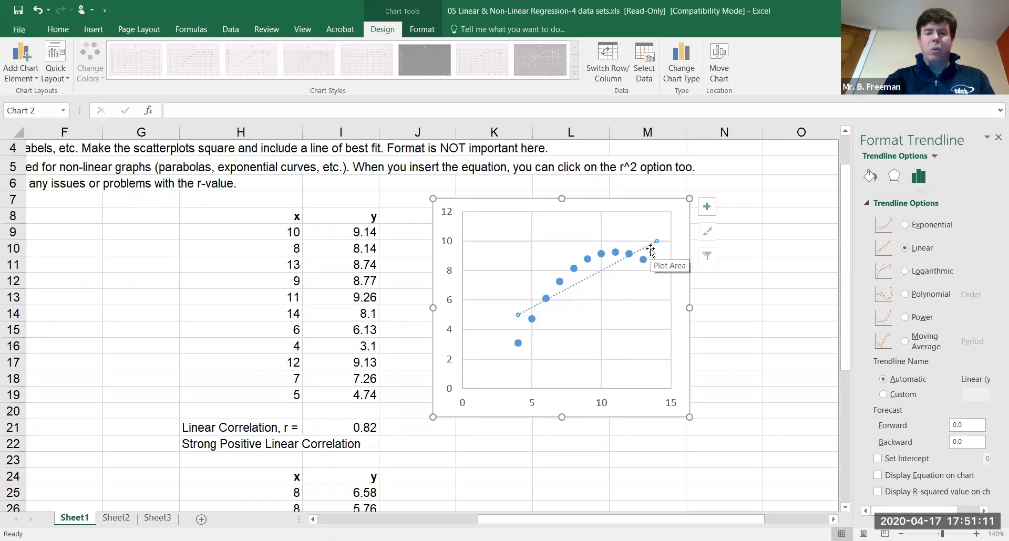
click(942, 272)
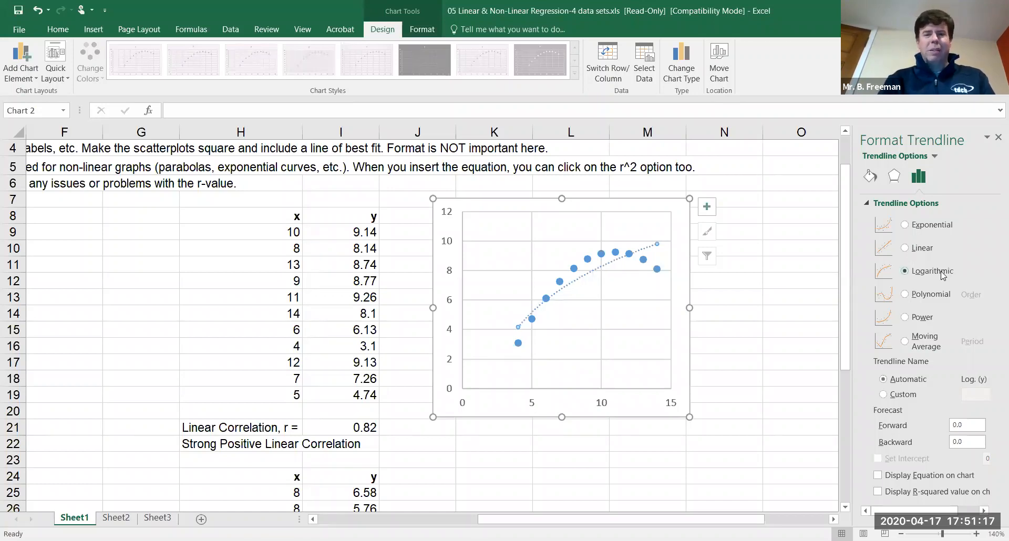
click(925, 298)
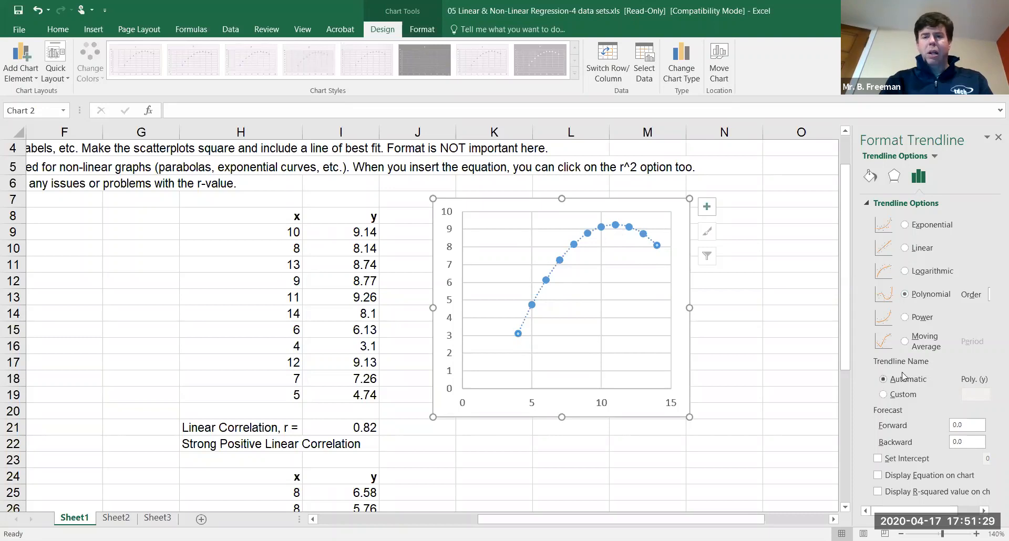
Display the trendline's equation and R-squared value on the chart, and move that label below the curve, just above the x-axis
click(907, 481)
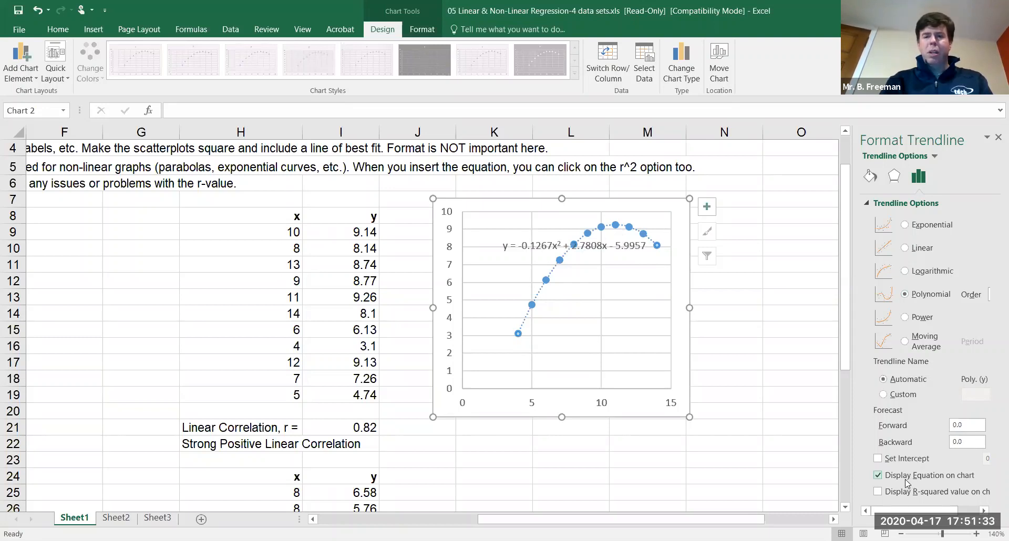
click(924, 492)
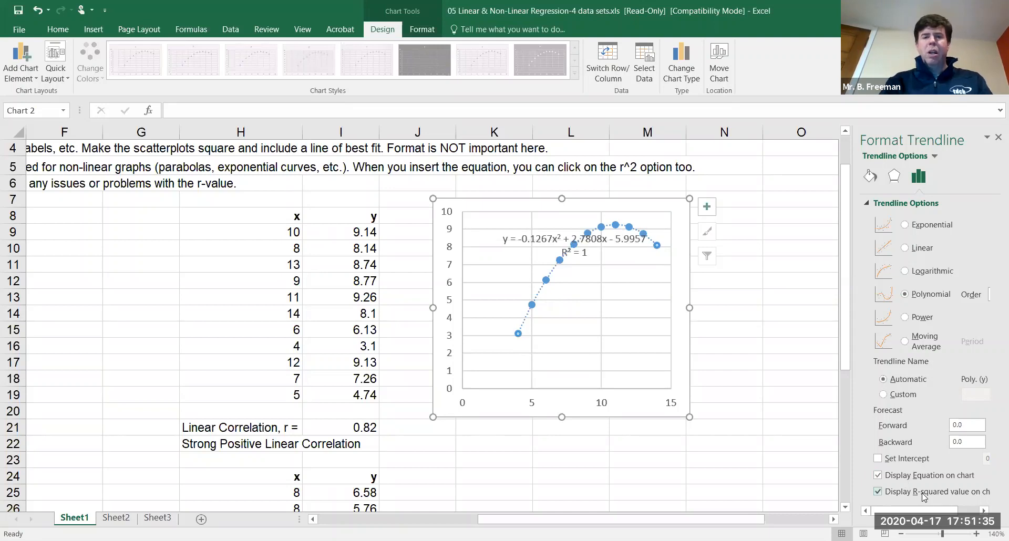
click(514, 244)
drag(512, 246, 508, 359)
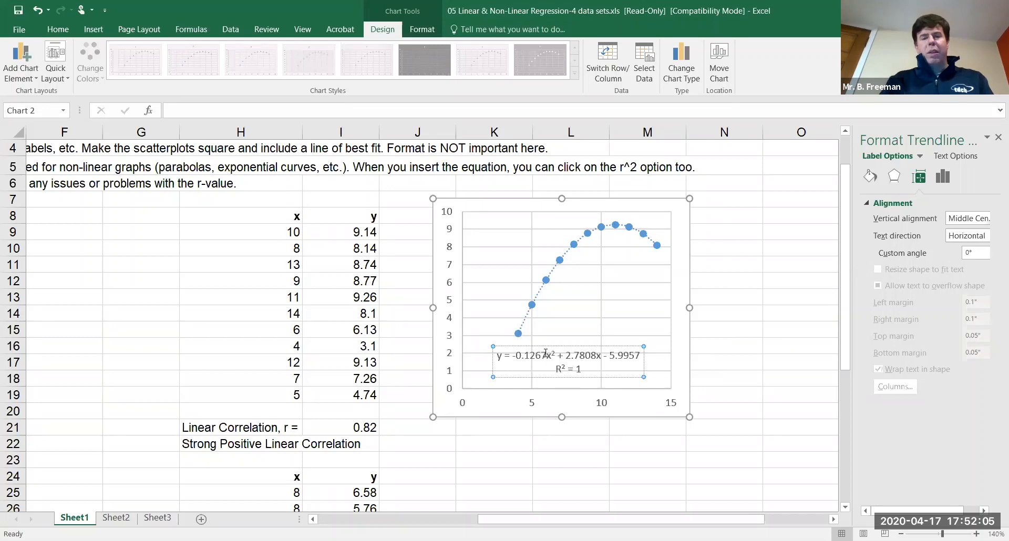
click(730, 296)
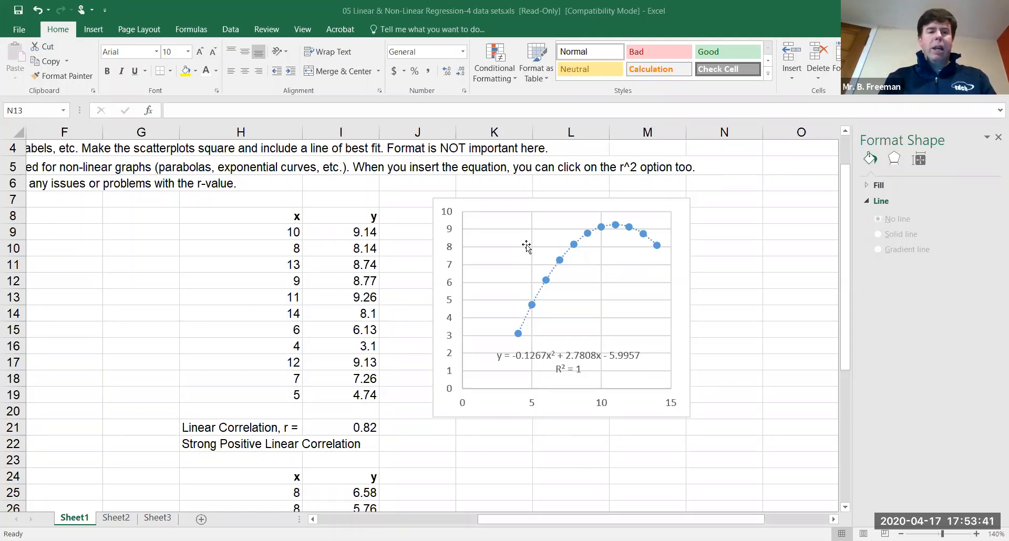
click(526, 247)
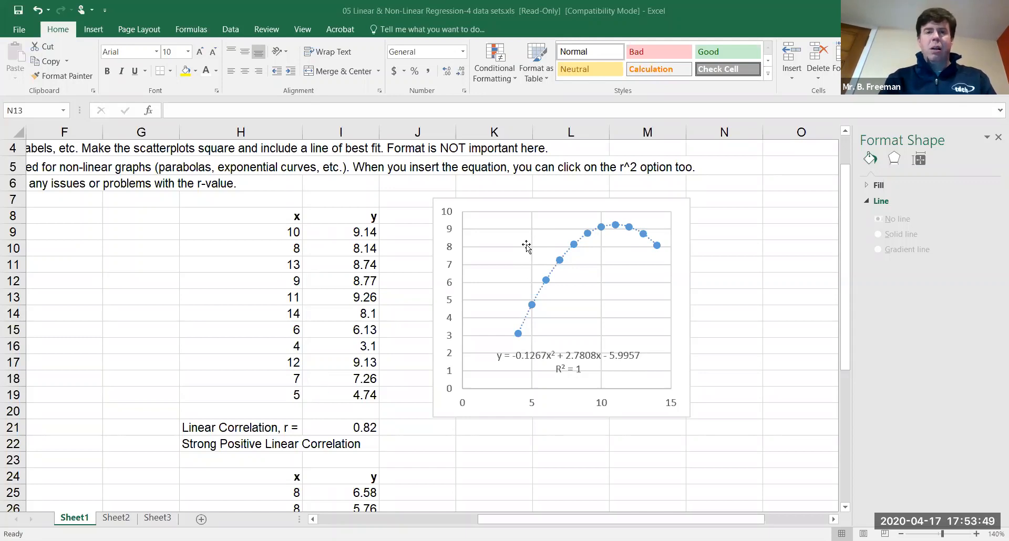
key(alt+h)
key(t)
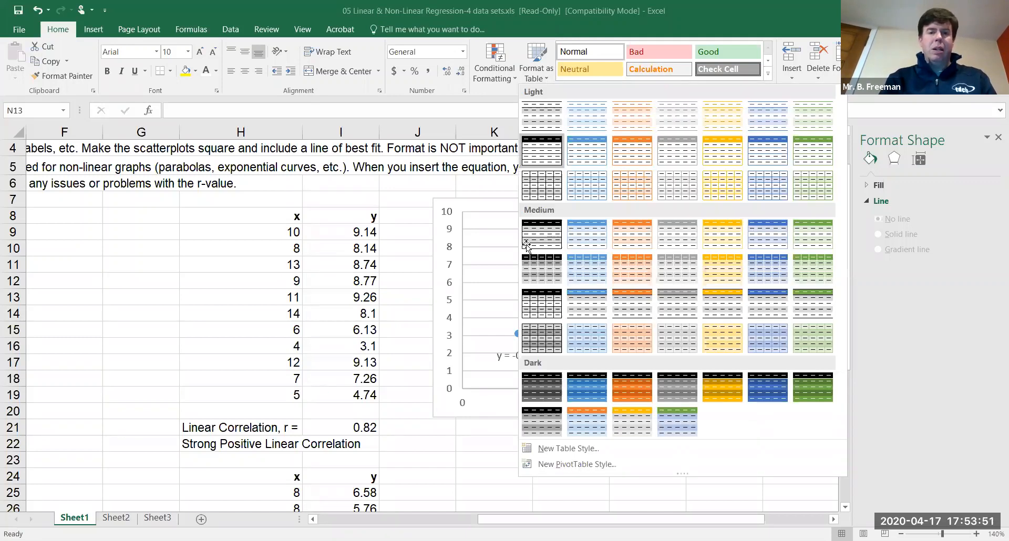
click(526, 245)
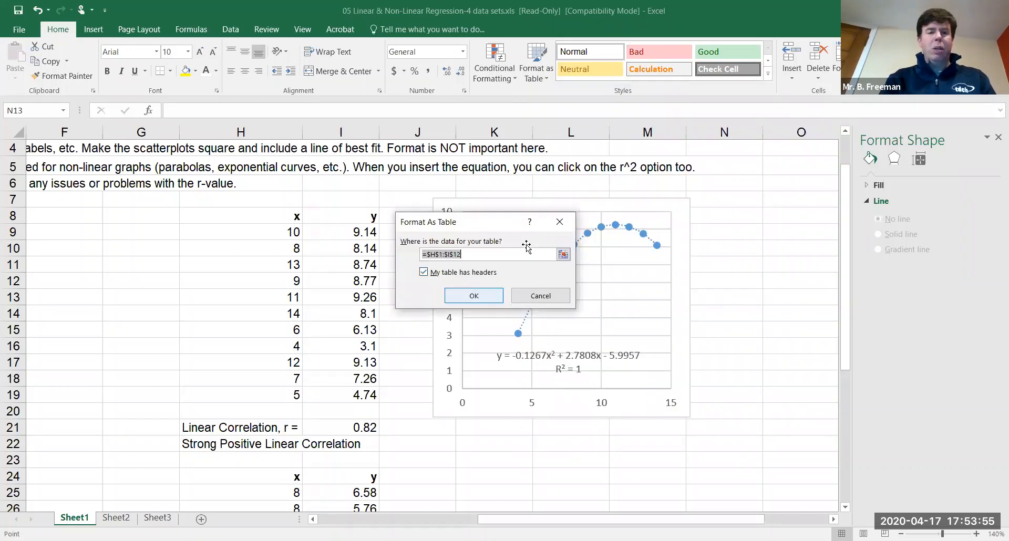
key(Escape)
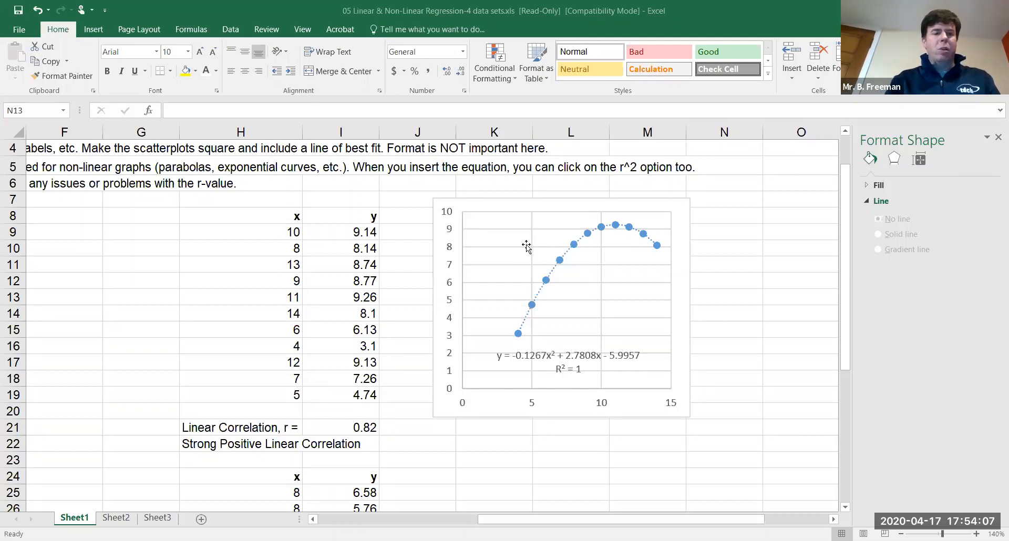
key(alt+Down)
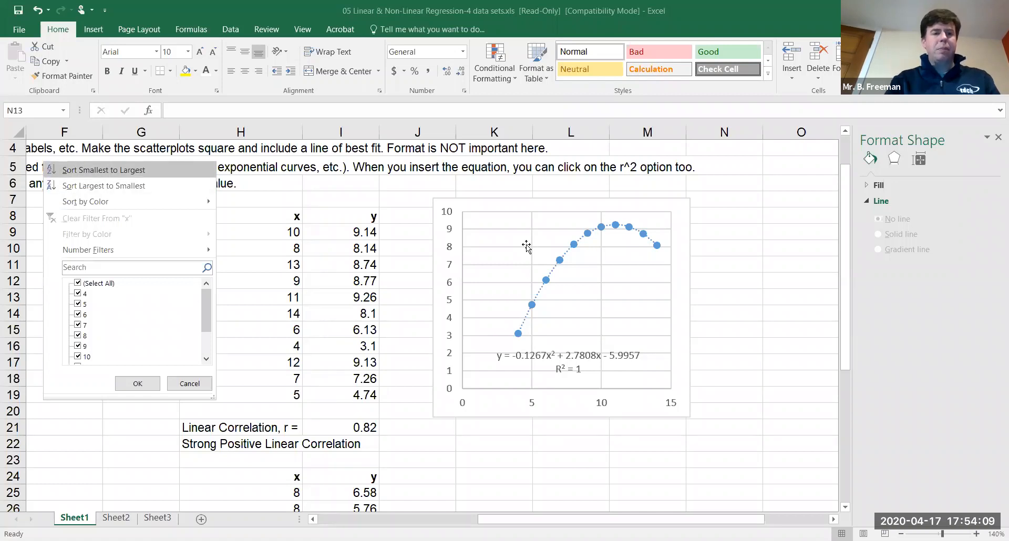
key(Escape)
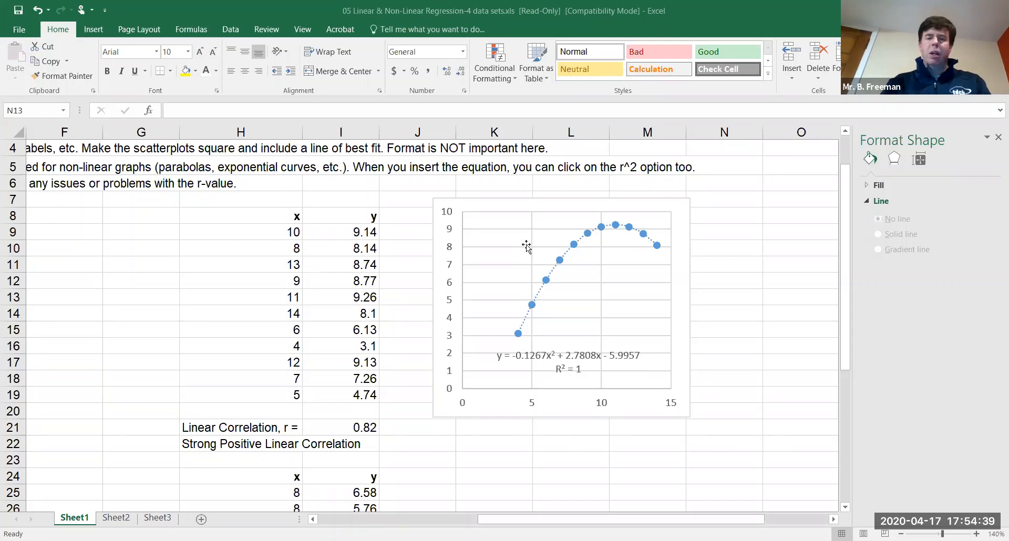
click(526, 247)
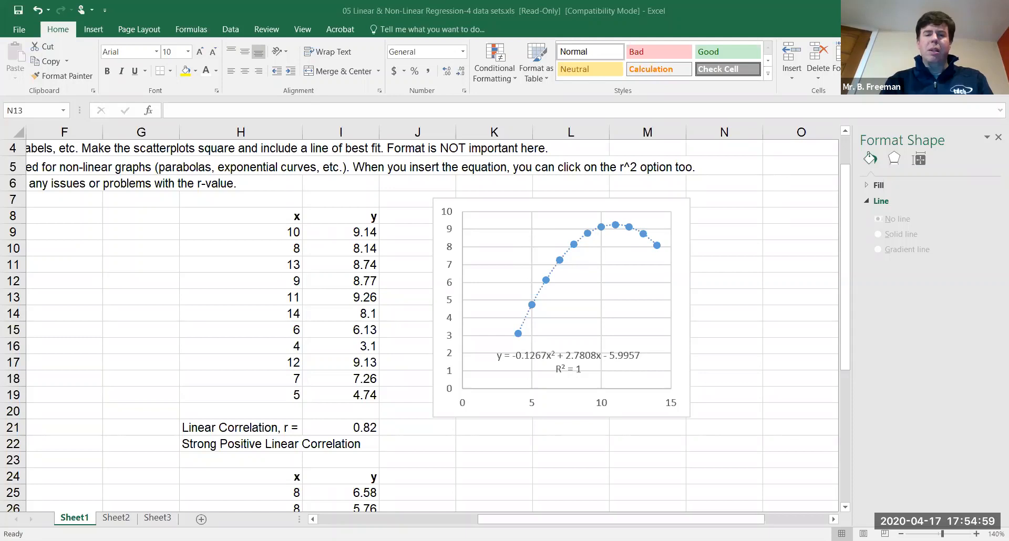
key(Escape)
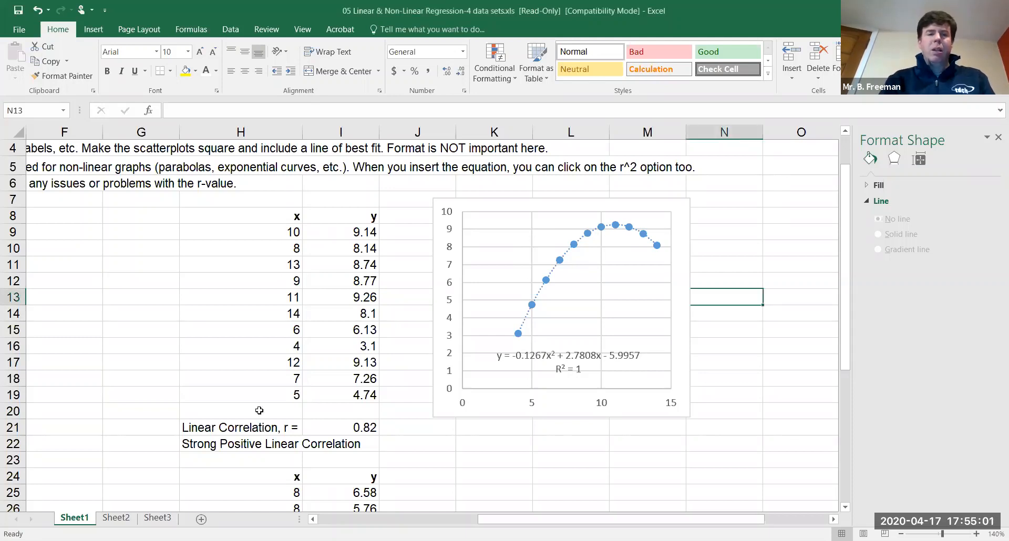
Remove the polynomial trendline, with its equation and R-squared label, from the scatter chart beside columns H and I
scroll(260, 411, left, 5)
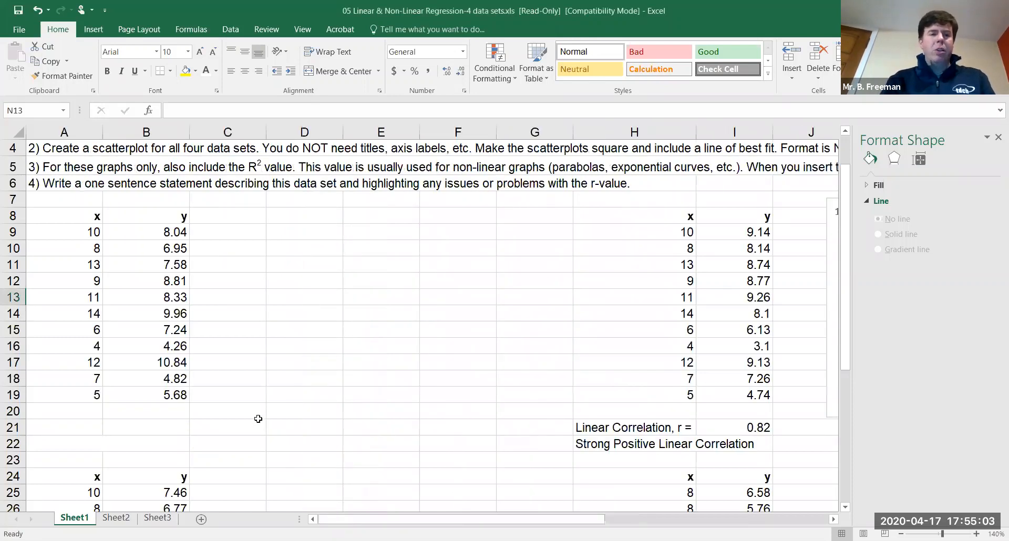
scroll(259, 411, up, 1)
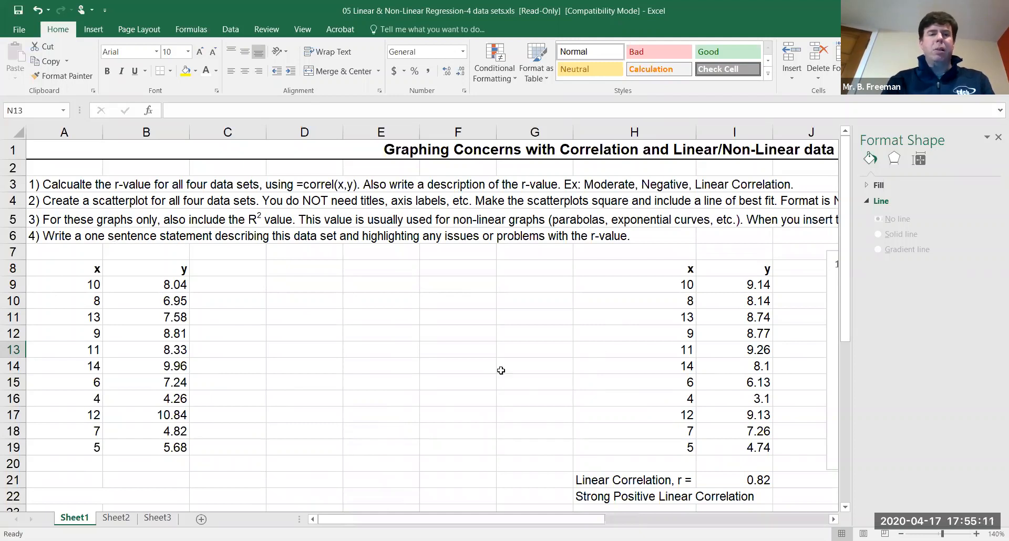
scroll(574, 378, right, 4)
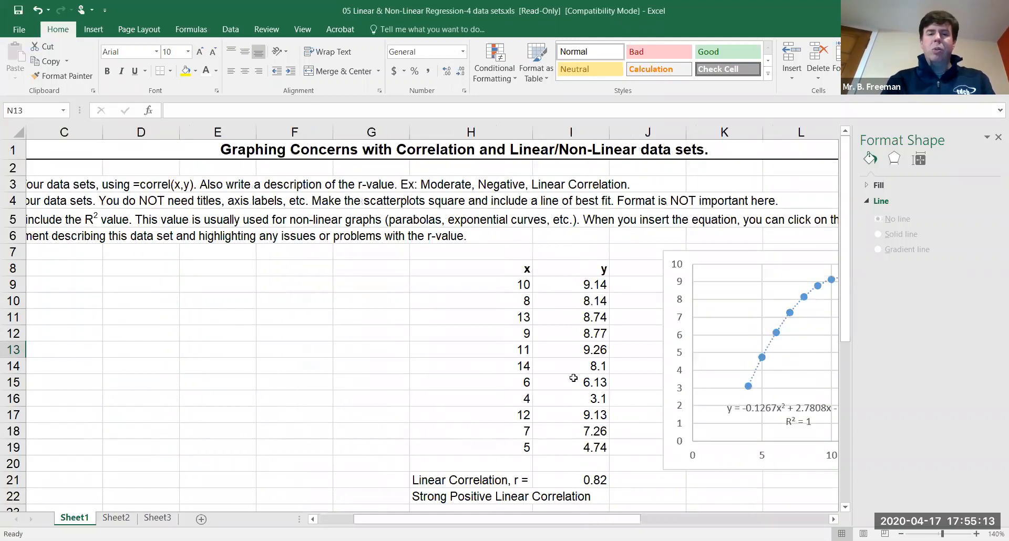
scroll(573, 378, left, 2)
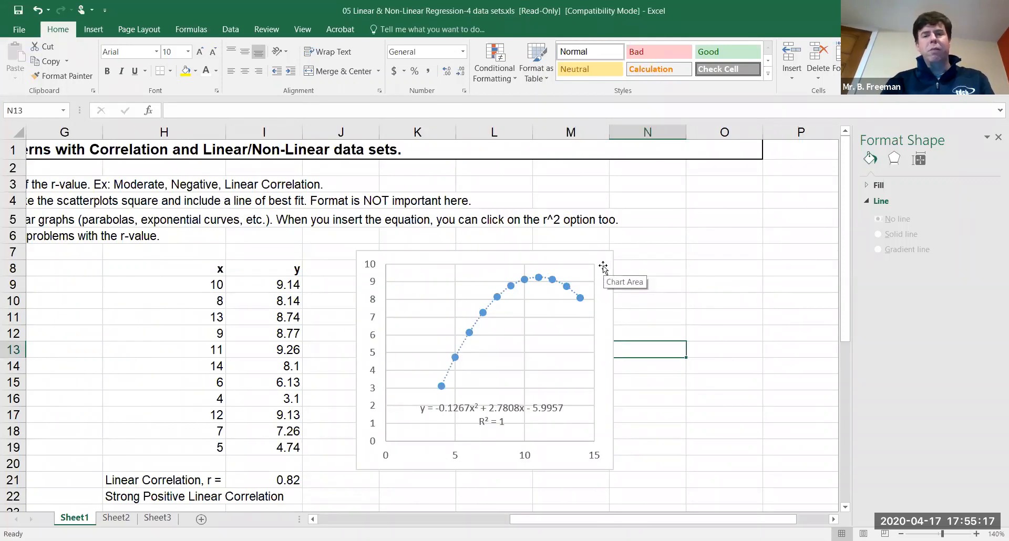
click(603, 267)
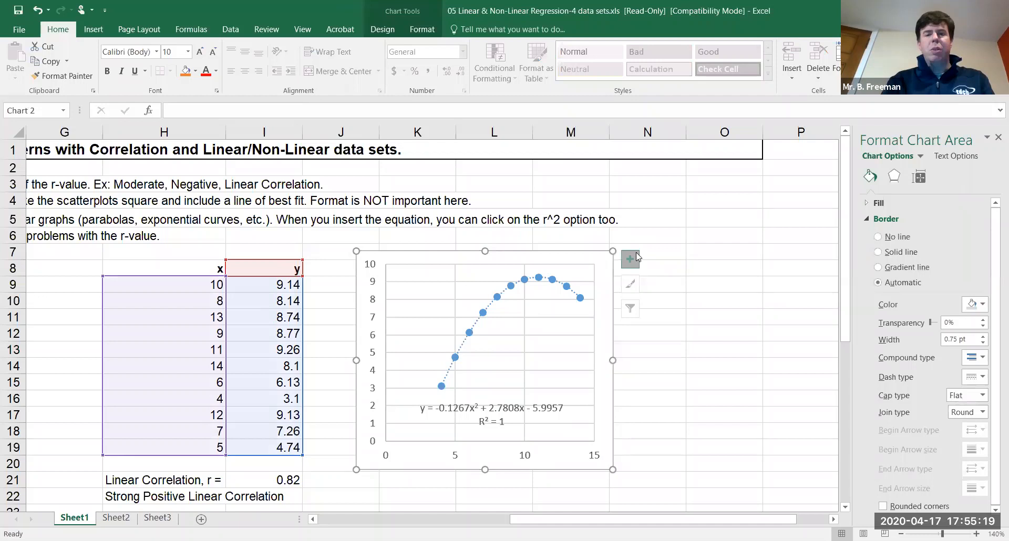
click(630, 259)
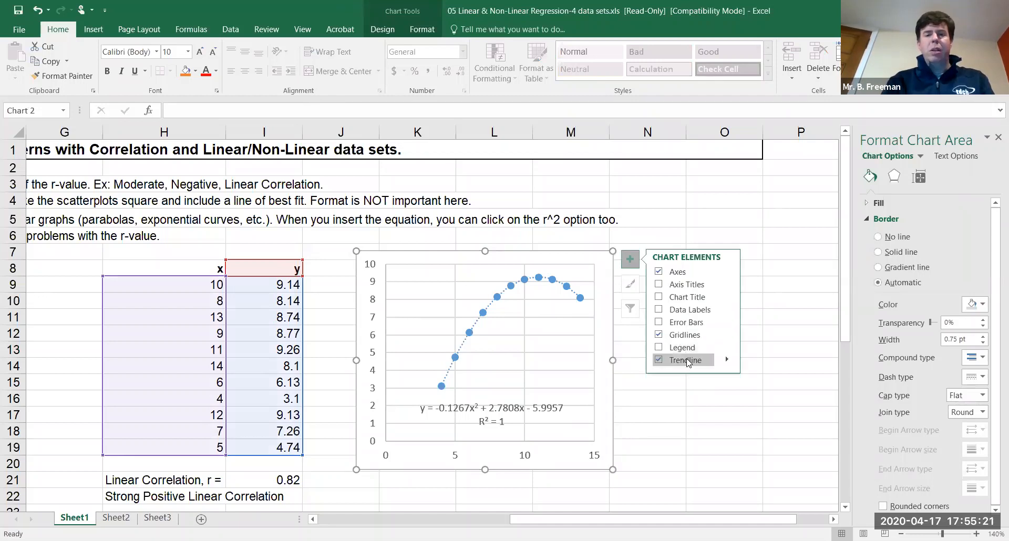
click(728, 362)
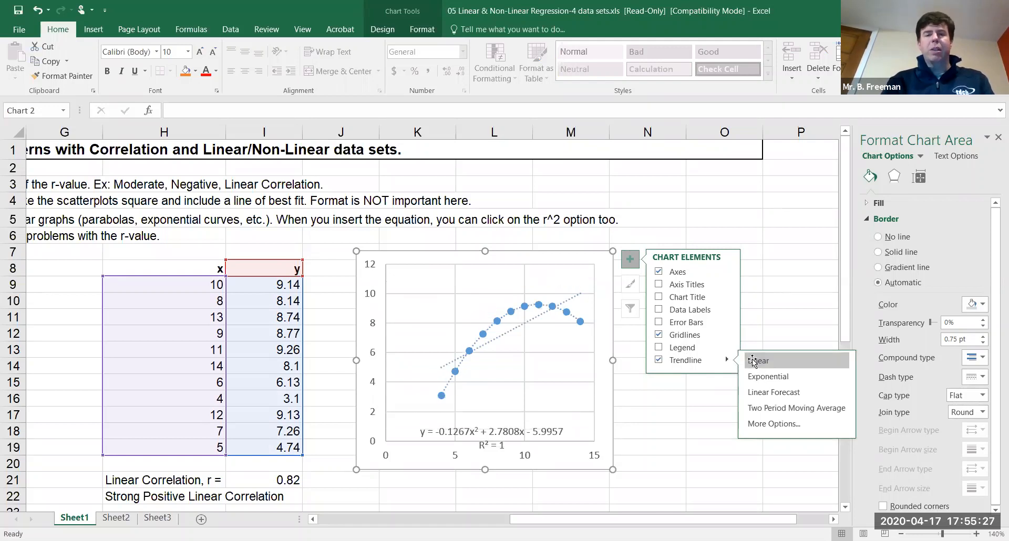
click(658, 361)
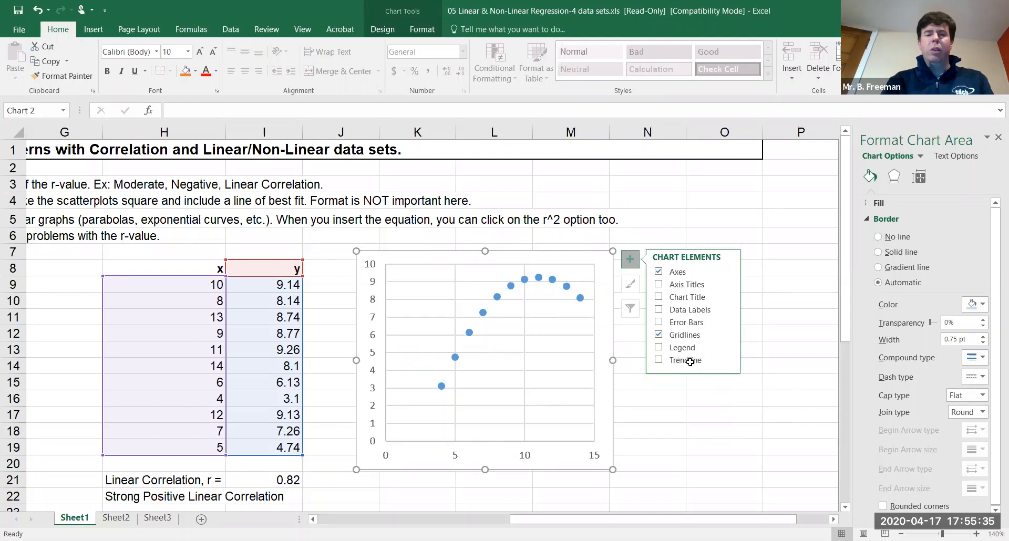
Try a linear trendline on the scatter chart beside columns H and I, and remove it again
click(727, 361)
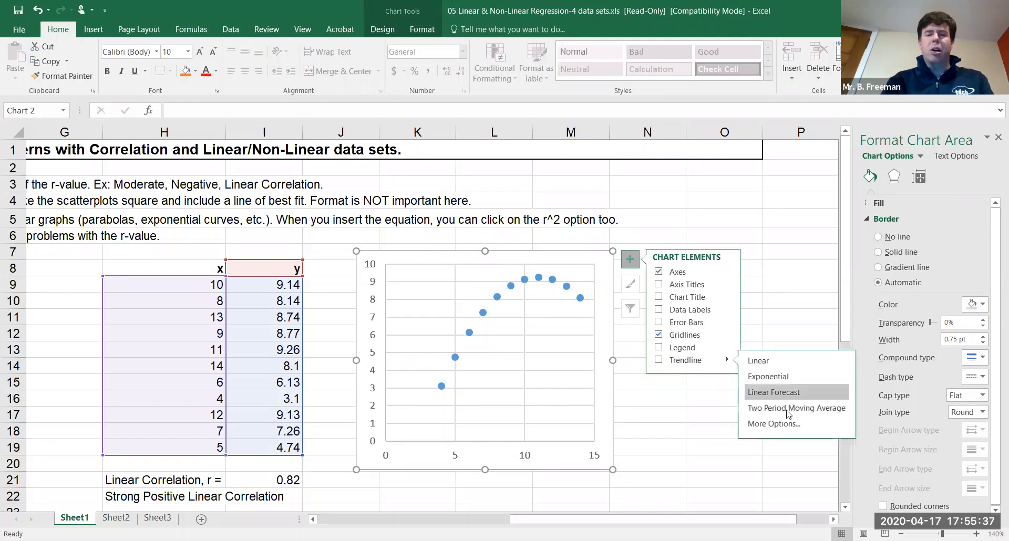
click(773, 424)
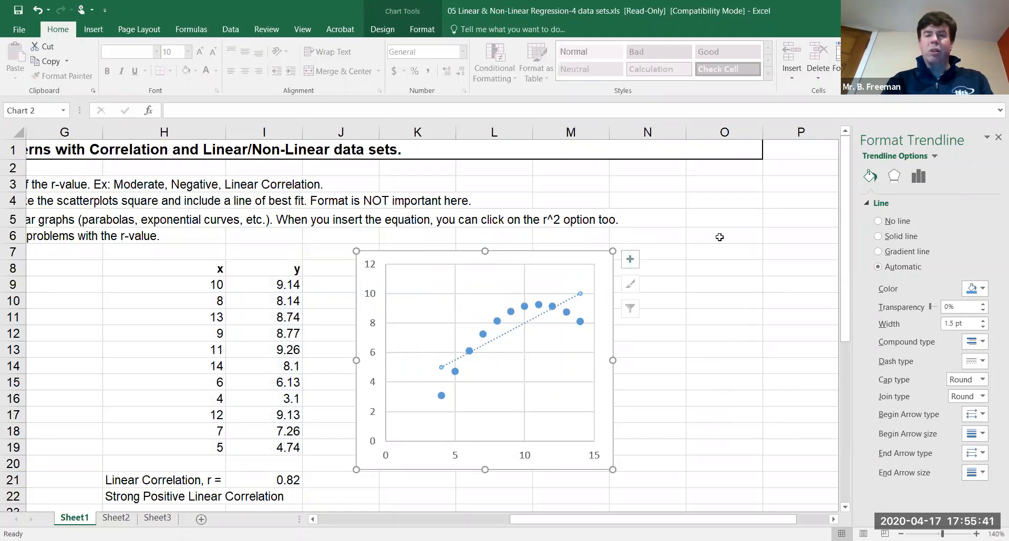
click(632, 260)
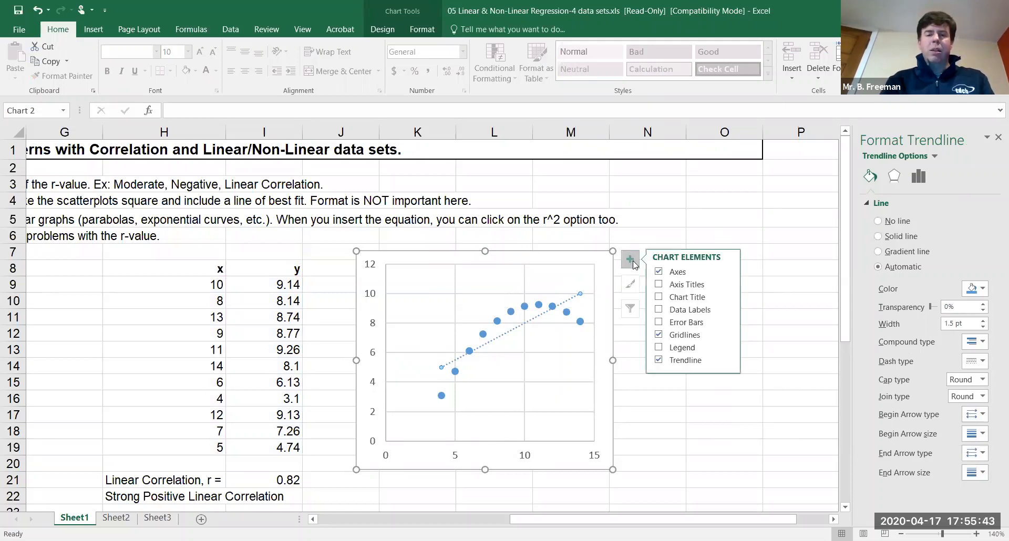
click(680, 363)
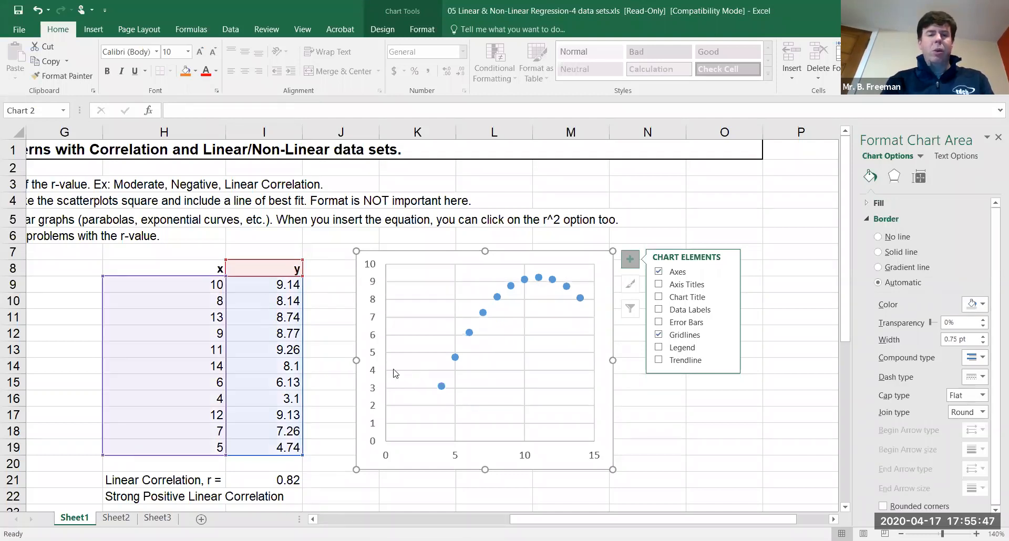
Format the x and y data in A8:B19 as a table with headers, using a black-header table style
scroll(396, 373, left, 5)
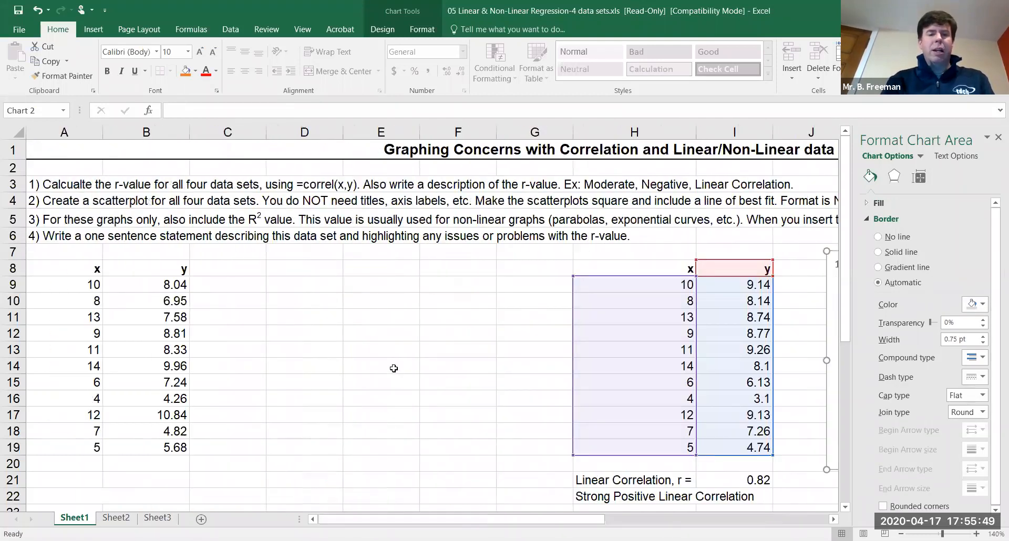
click(75, 269)
drag(75, 269, 138, 444)
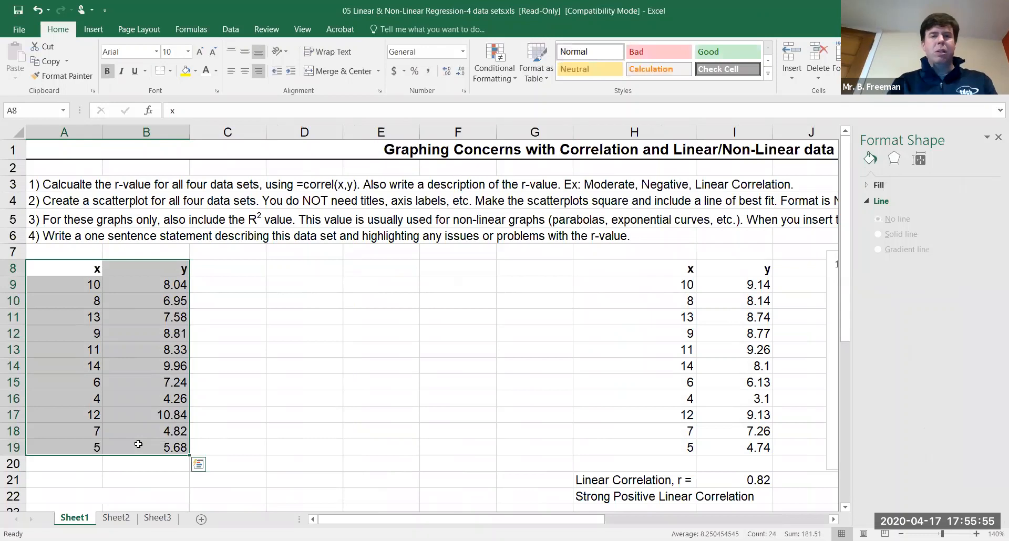
click(534, 59)
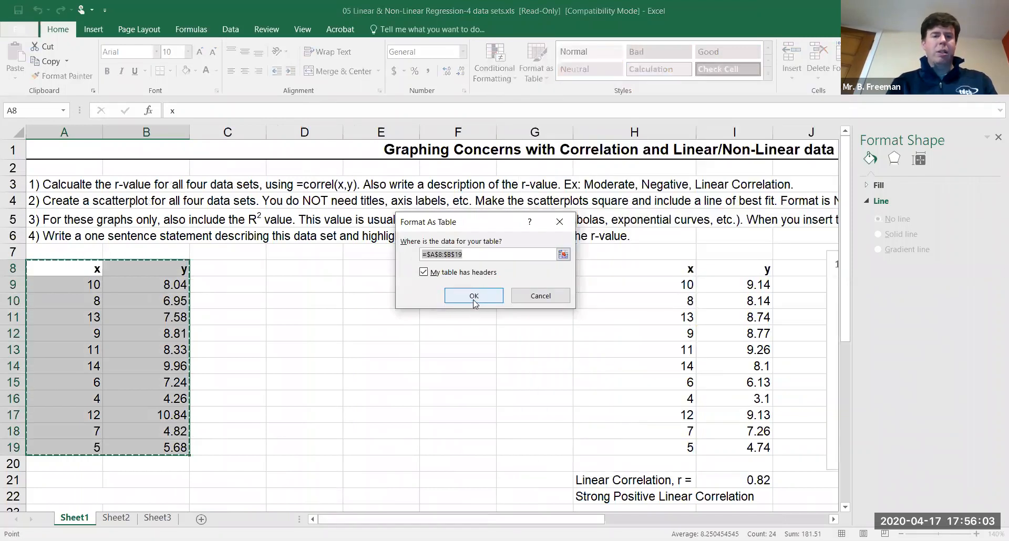
click(474, 301)
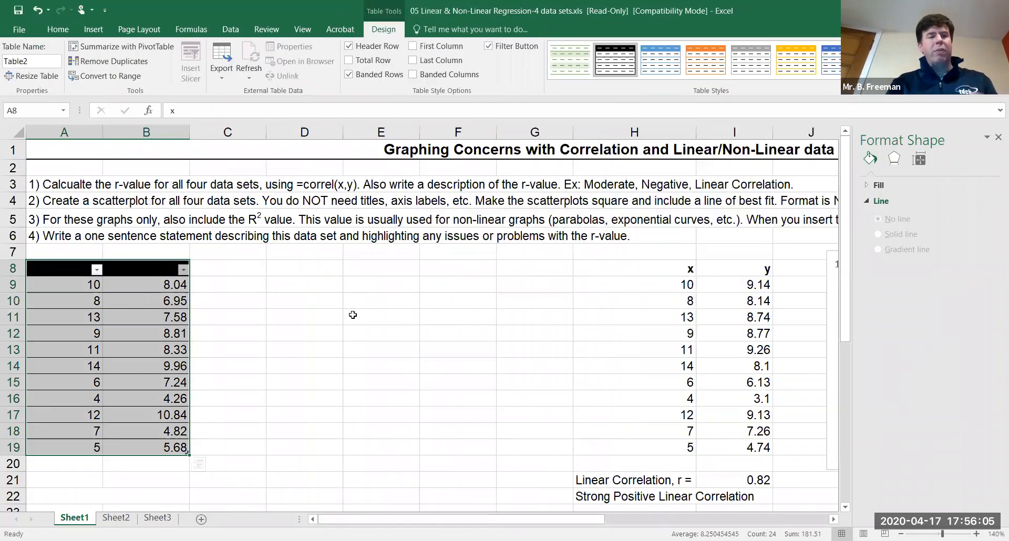
click(279, 313)
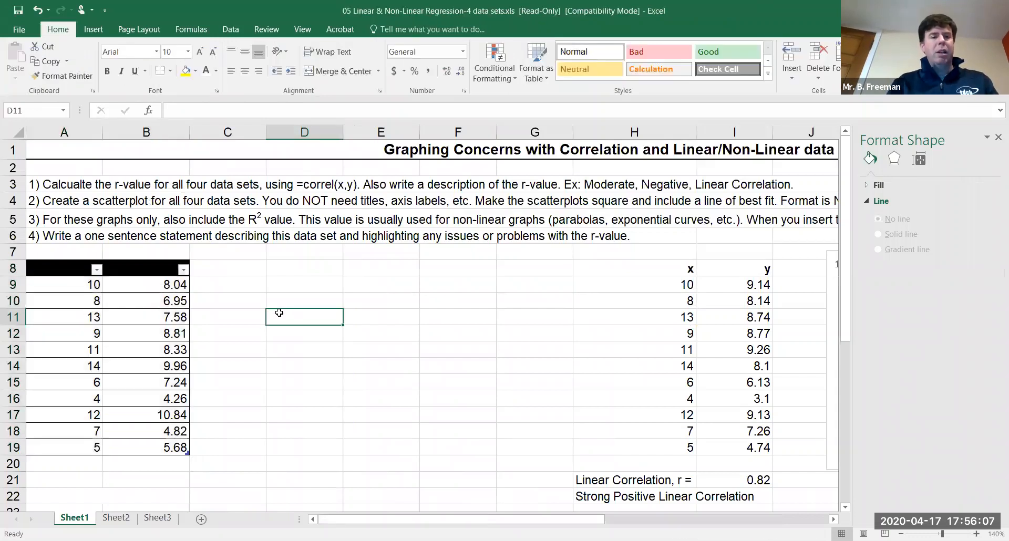
click(134, 268)
shift+click(82, 274)
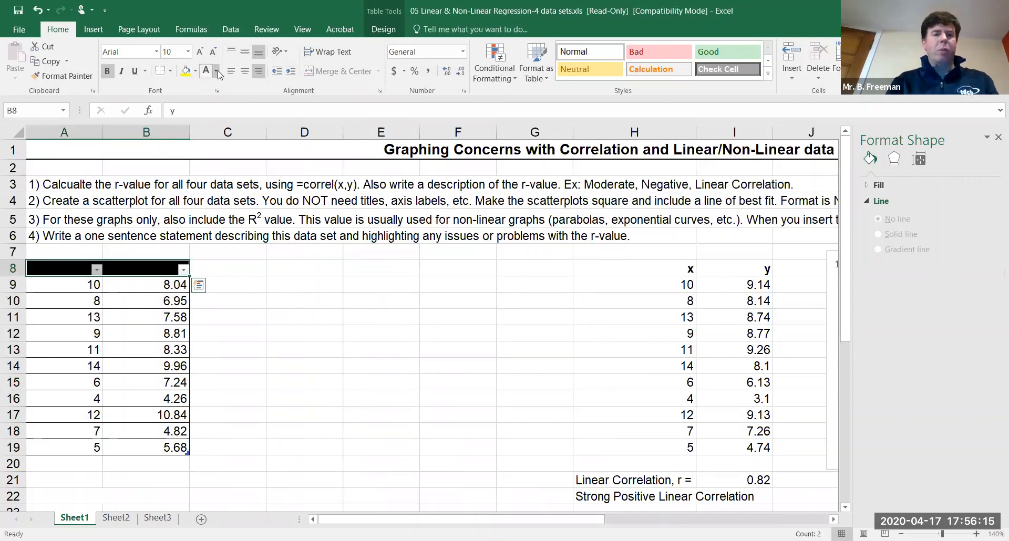
click(229, 301)
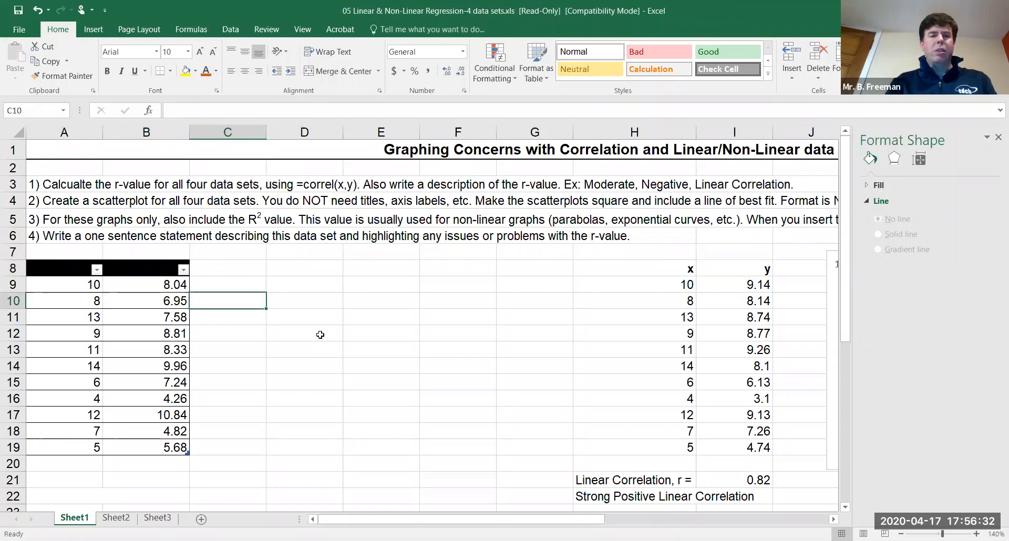
Examine the two data sets in rows 24 to 35 and the formula behind the r-value in I21
scroll(320, 335, down, 5)
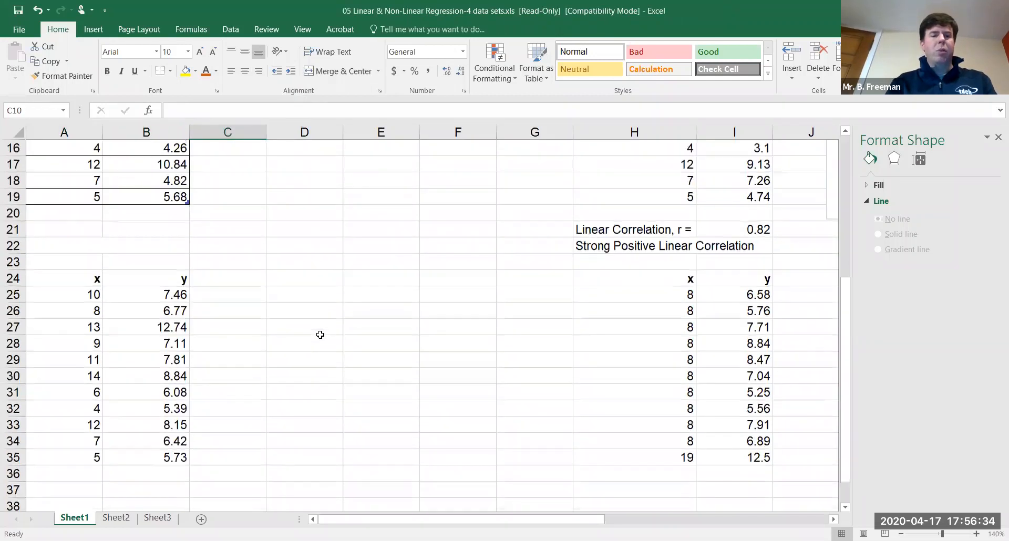
scroll(320, 333, down, 1)
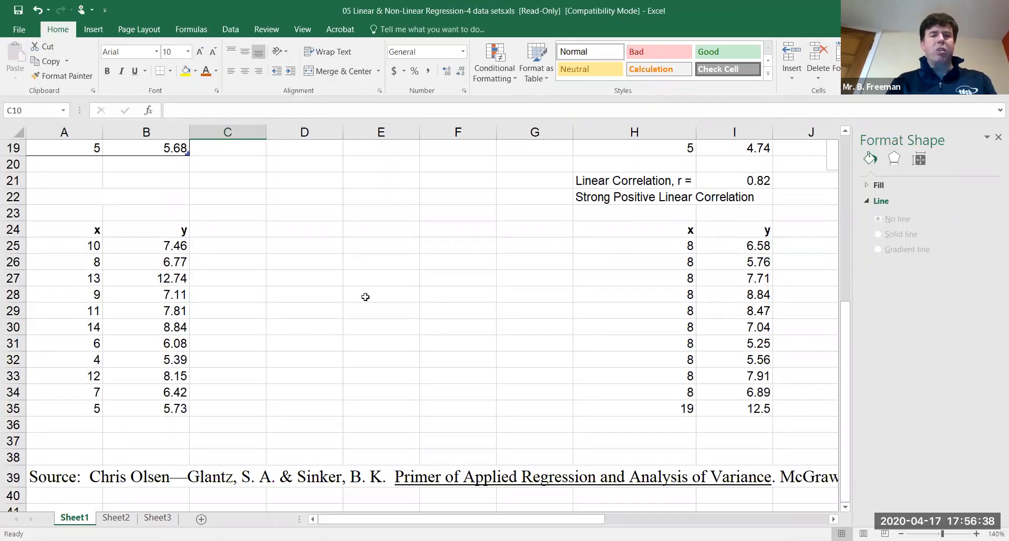
scroll(366, 297, up, 6)
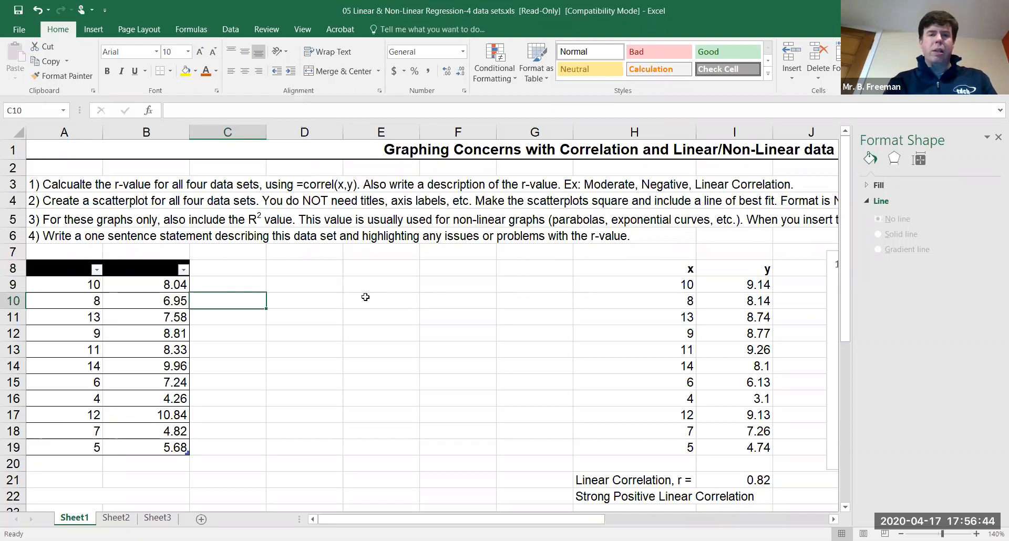
scroll(557, 337, right, 1)
scroll(557, 338, left, 1)
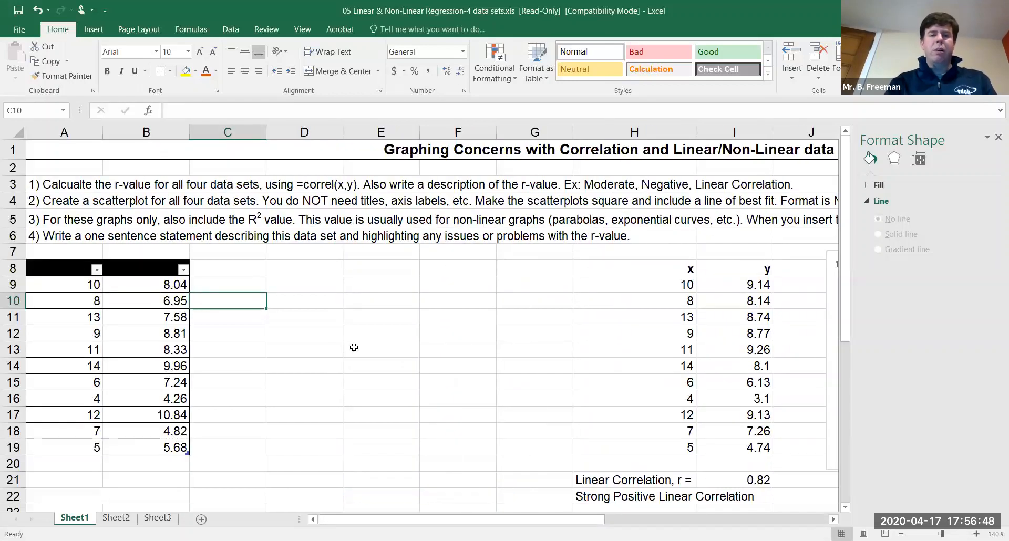
click(734, 476)
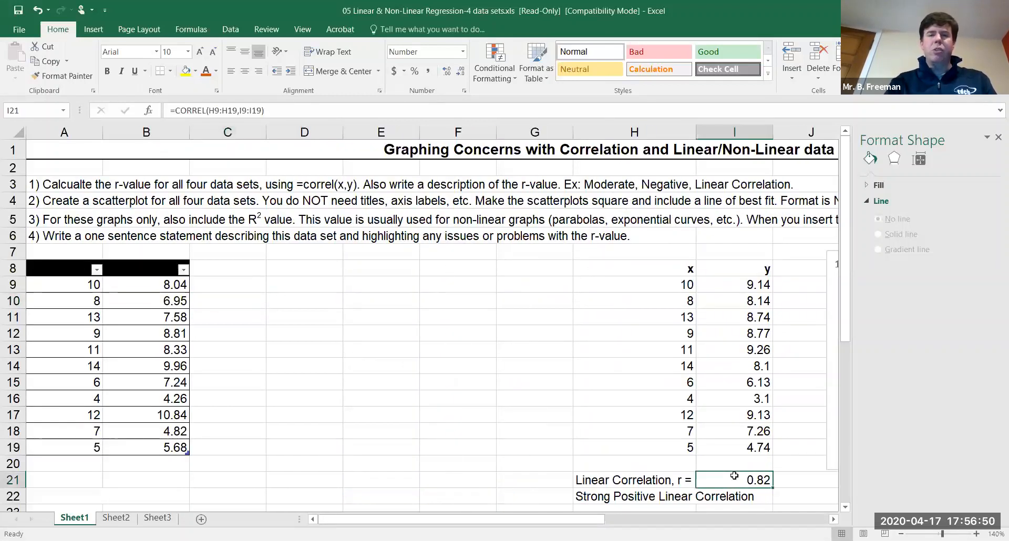